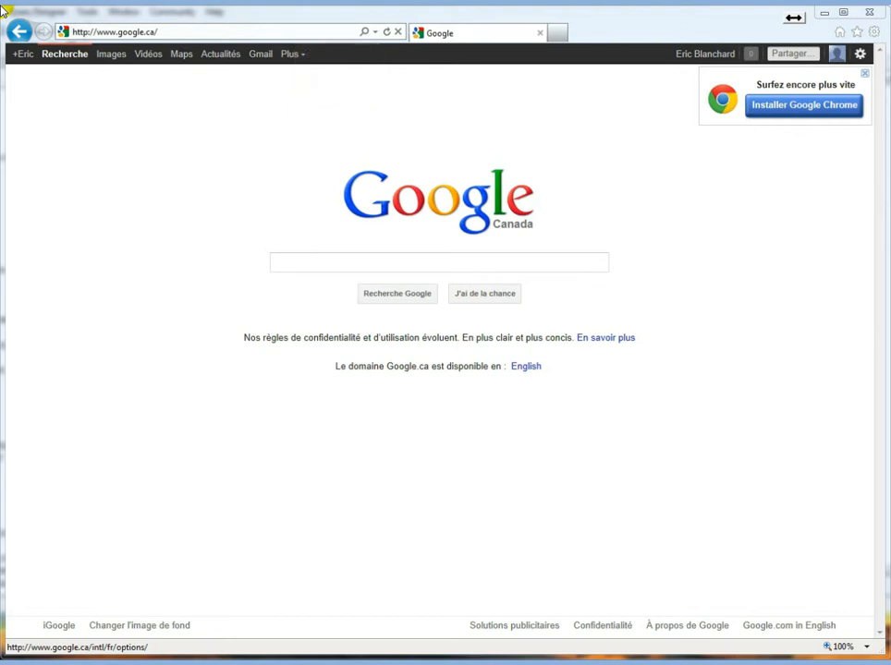
left_click(294, 32)
type("w")
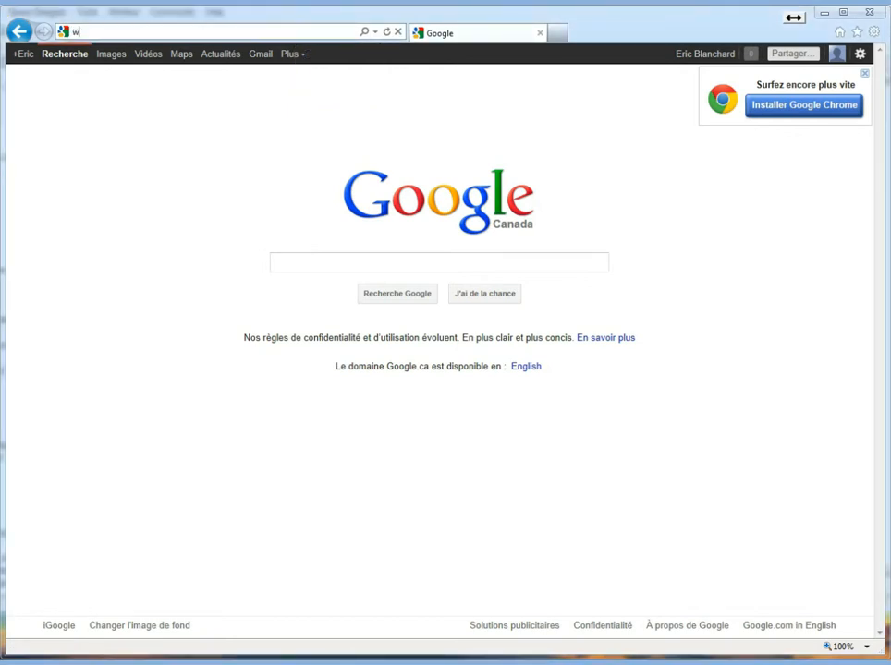
type("ww.bleusduquebec.com/")
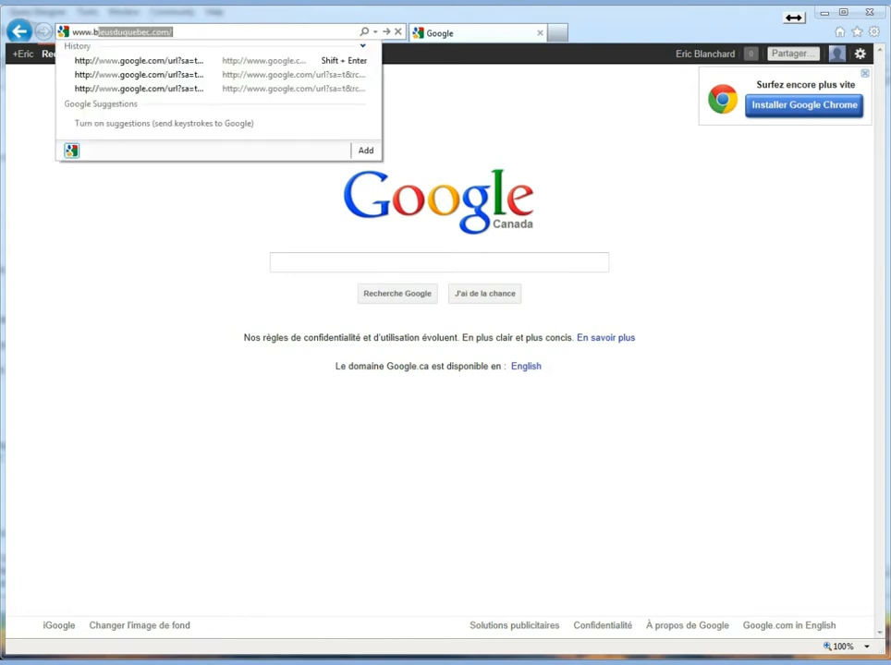
key("Return")
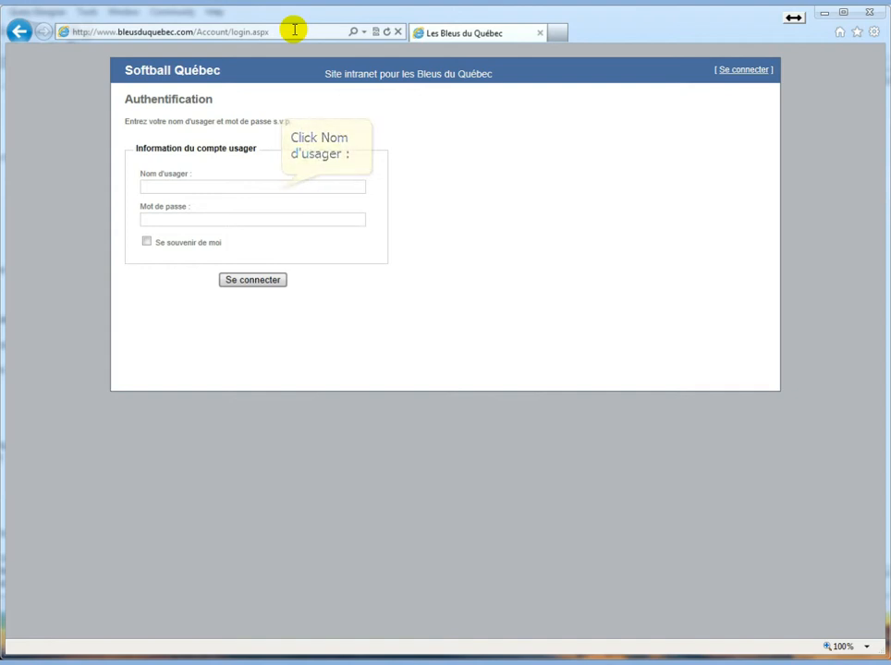
Sign in with the account's username and password to reach the January 2012 calendar
left_click(280, 189)
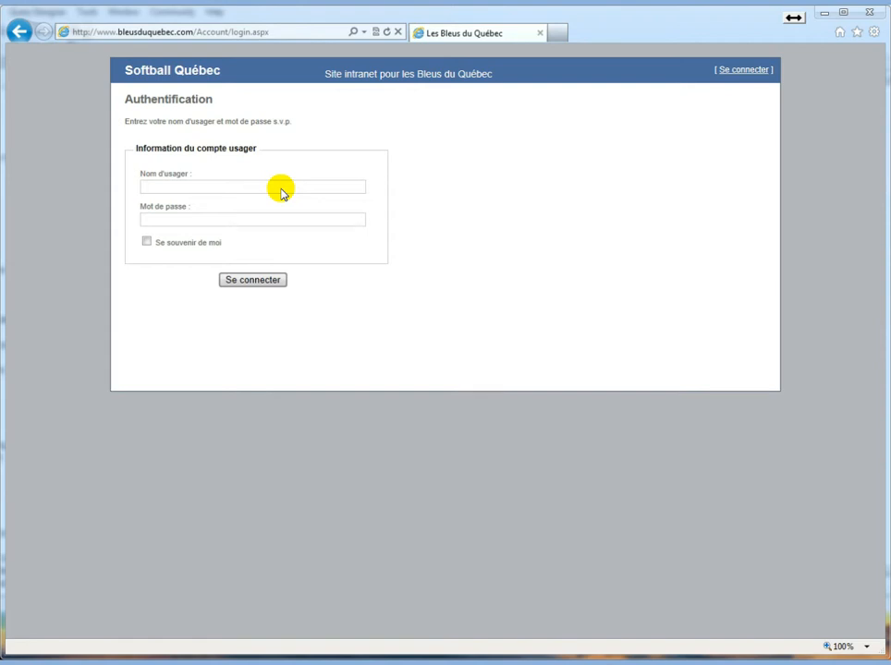
type("John")
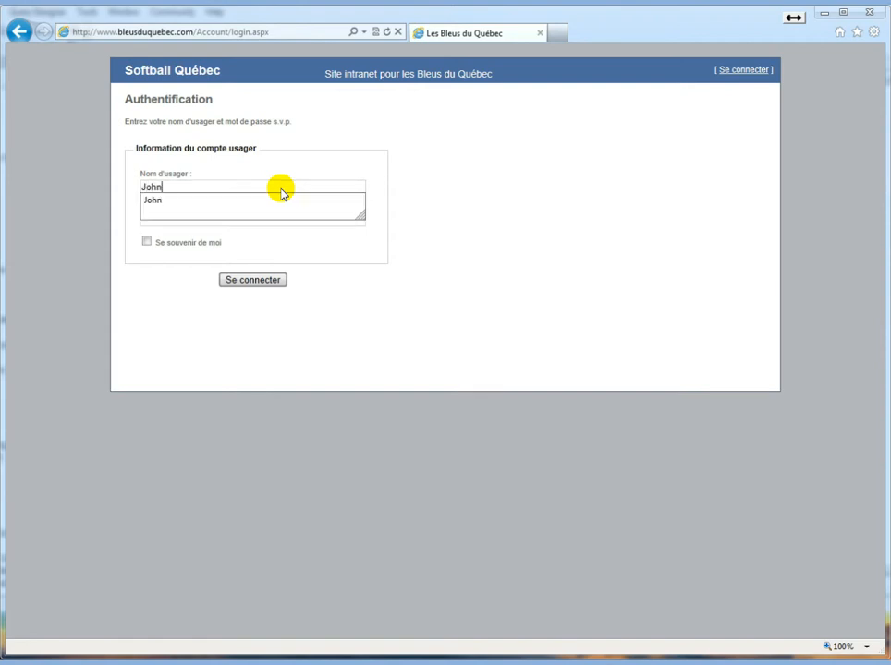
key("Tab")
type("•••••")
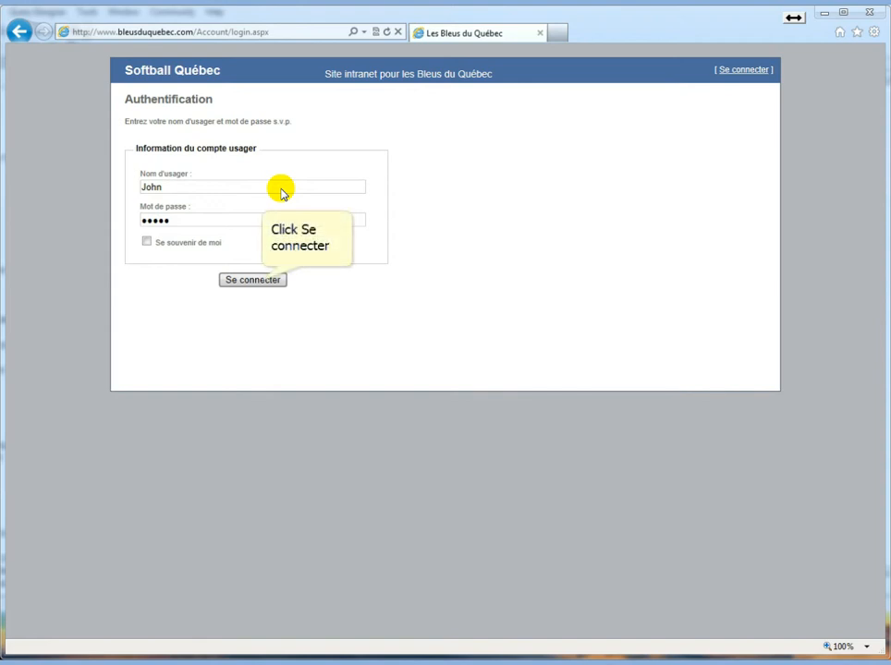
left_click(255, 279)
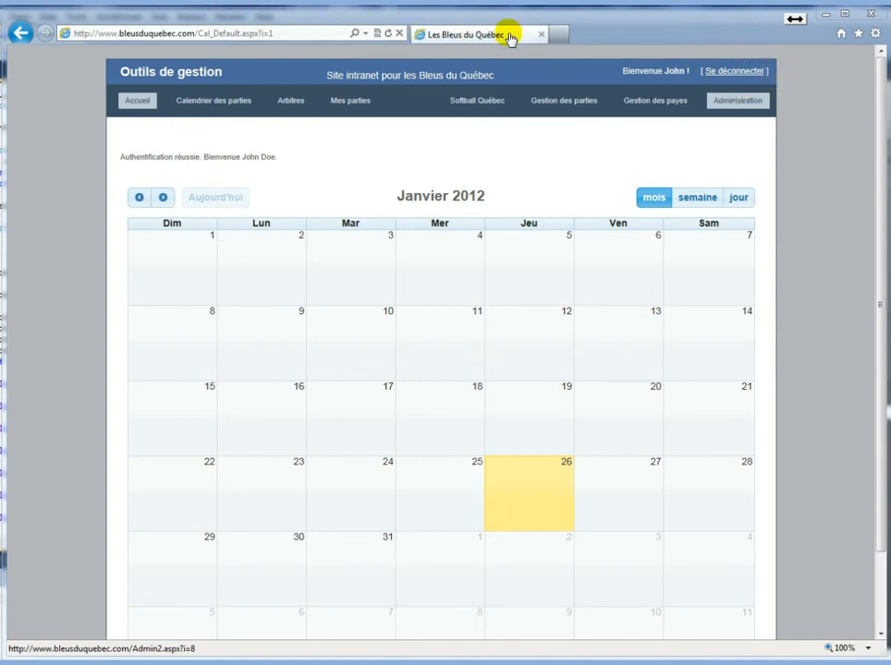
Open the Terrains list under Administration and add the Saint-Arsène field
left_click(731, 102)
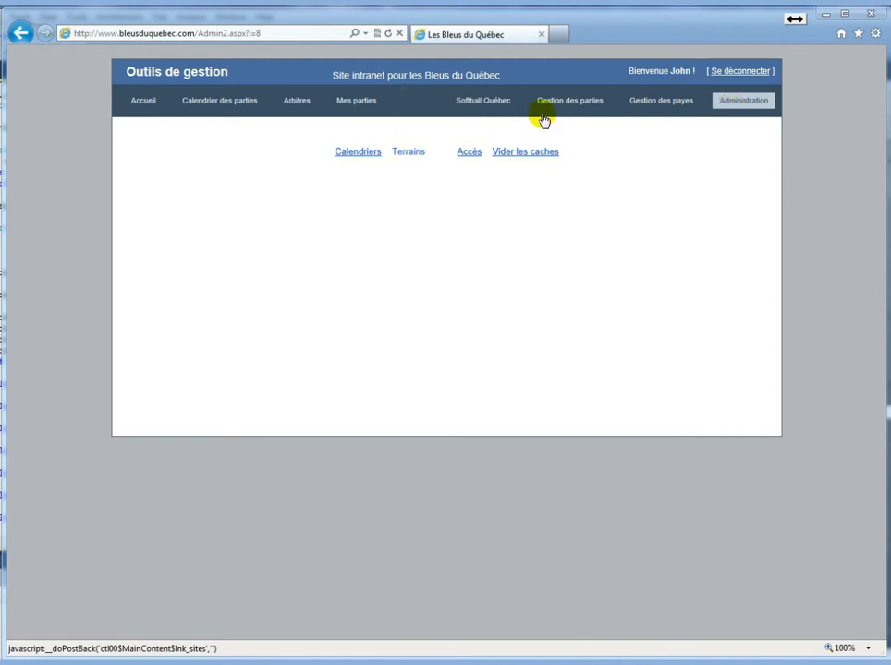
left_click(407, 151)
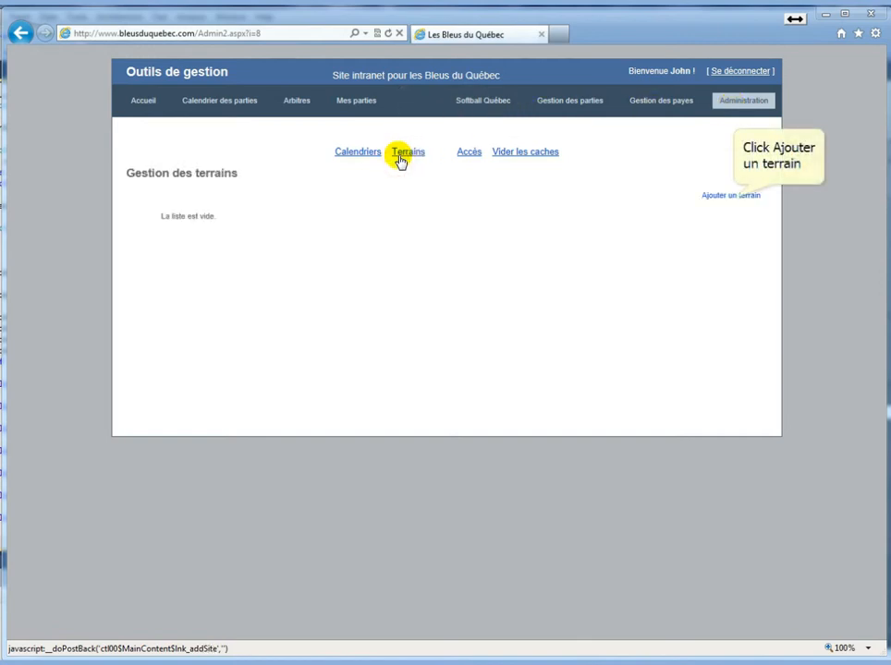
left_click(730, 196)
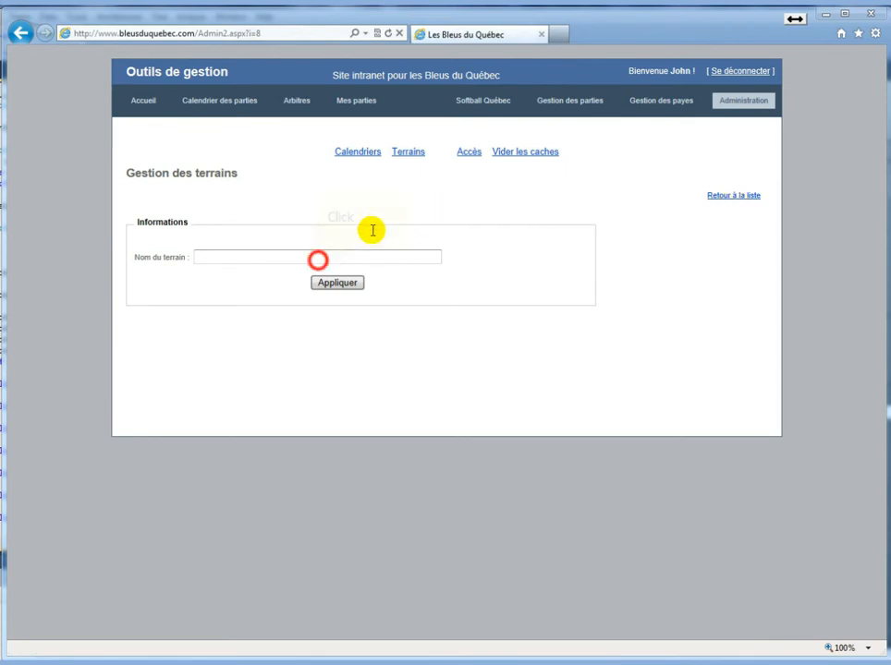
left_click(318, 259)
type("Saint-Ar")
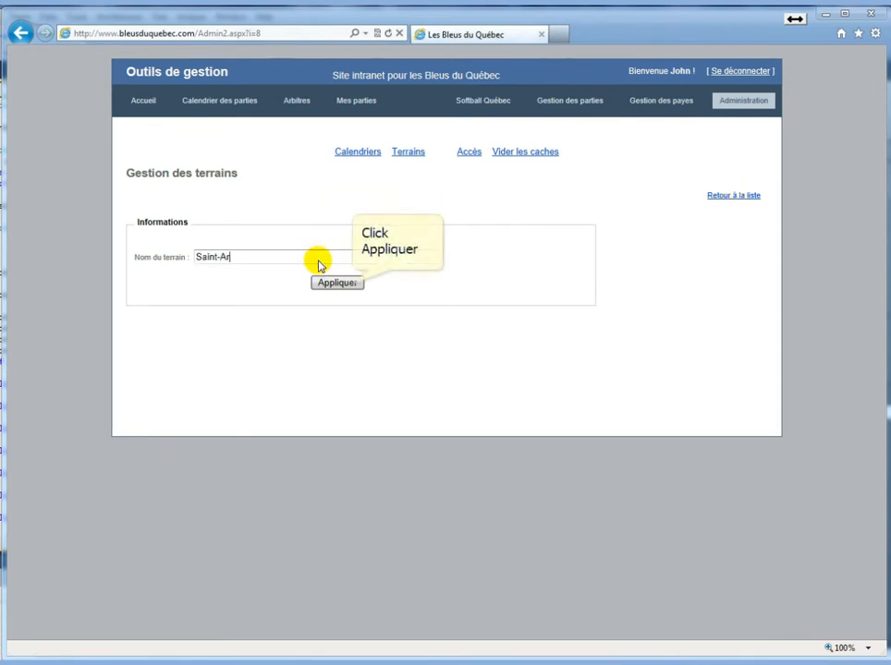
type("sène")
left_click(347, 282)
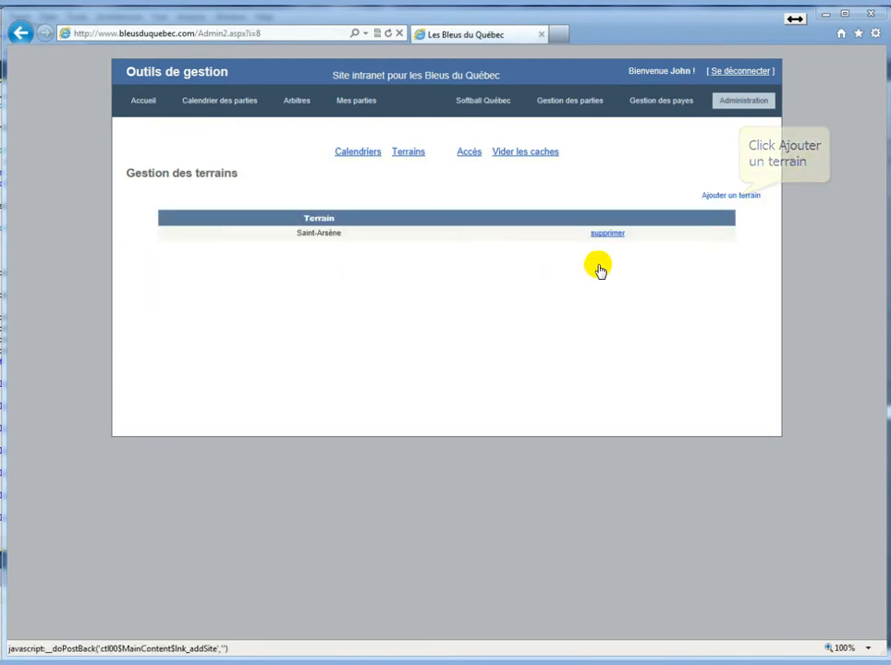
Add the Saint-Pascal and Saint-Clément playing fields
left_click(735, 197)
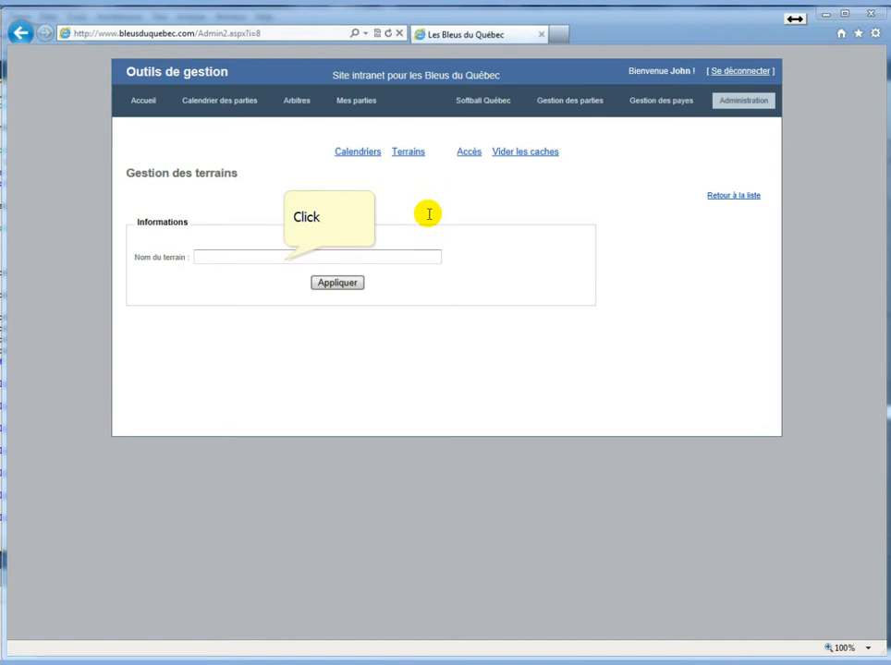
left_click(285, 256)
type("Saint")
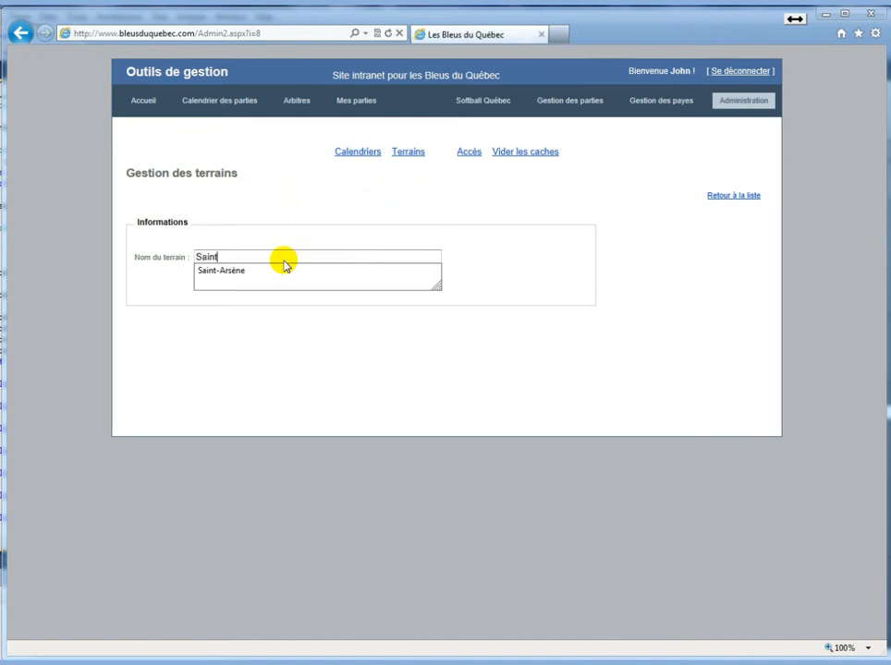
type("-Pas")
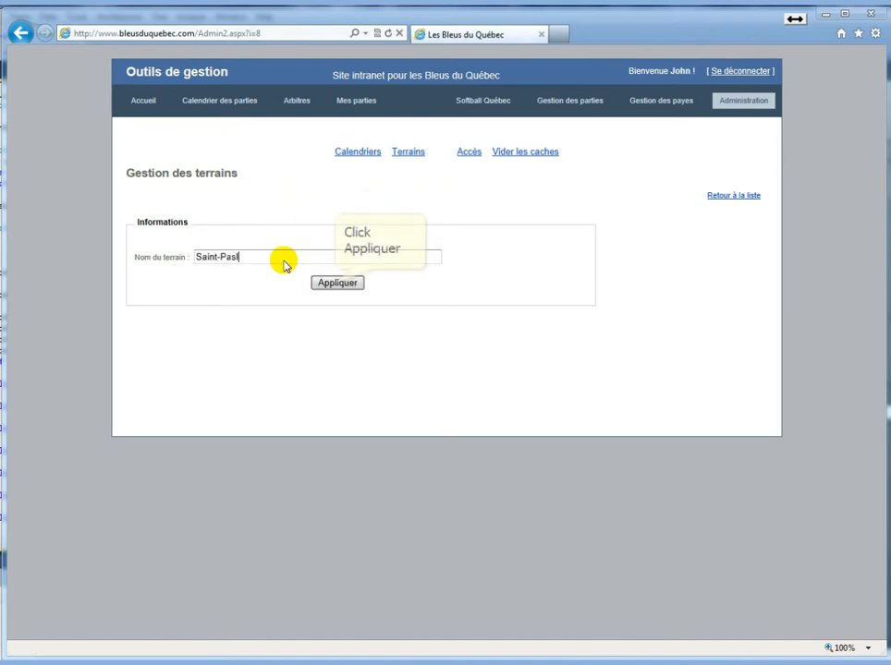
type("ca")
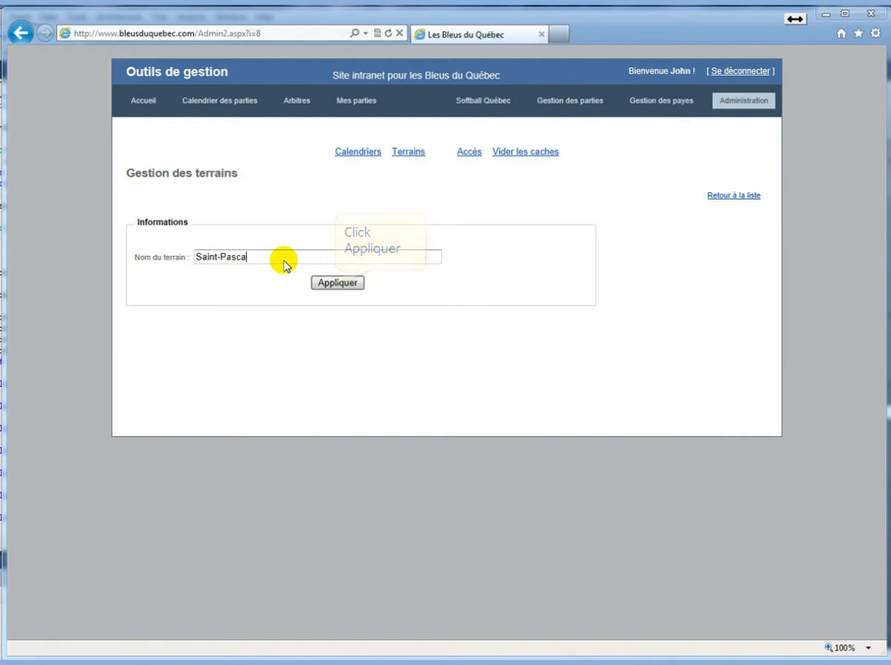
left_click(337, 283)
left_click(744, 195)
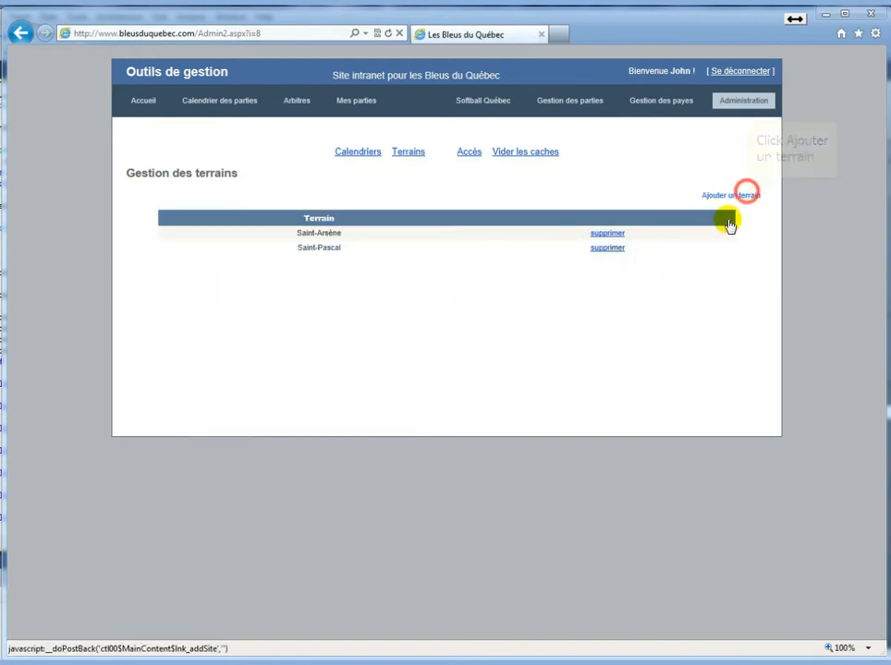
left_click(330, 256)
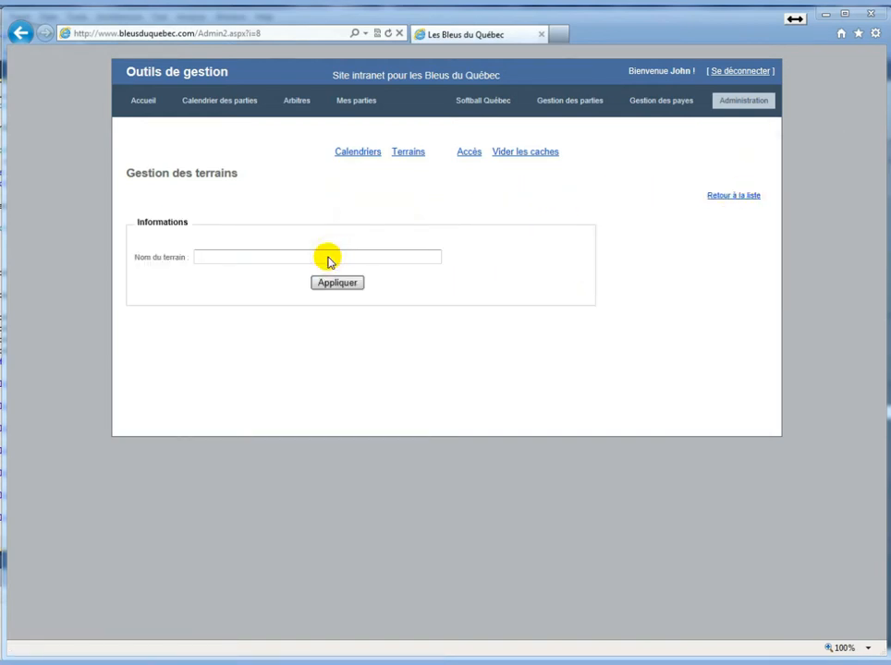
type("Saint-Cléme")
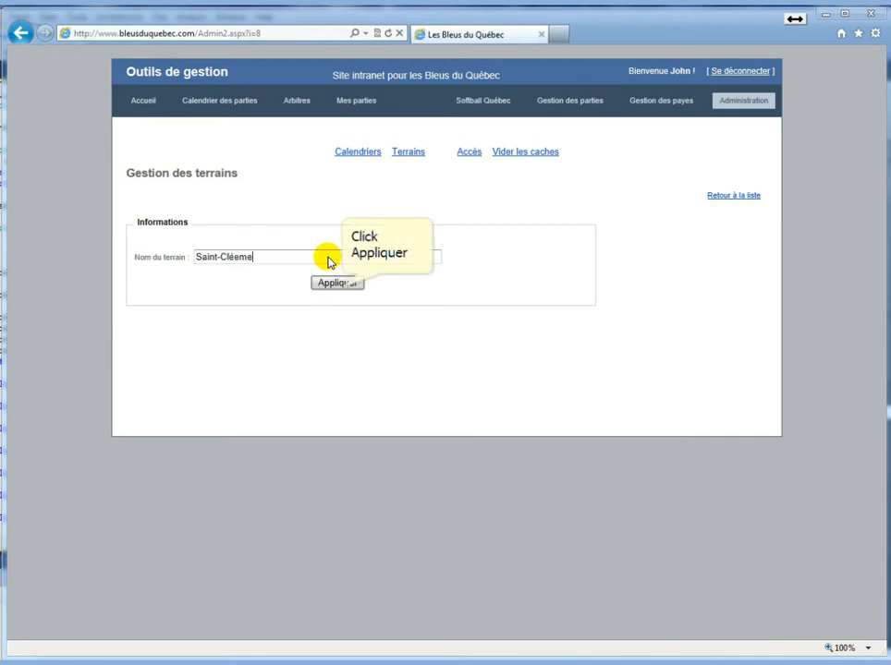
key("BackSpace")
key("BackSpace")
type("ment")
left_click(338, 283)
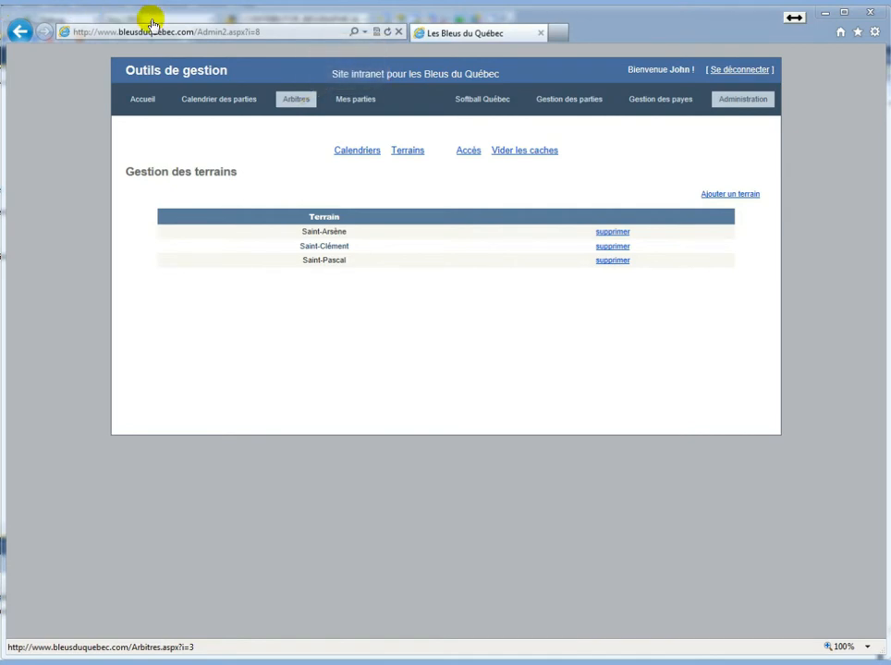
Open a new referee form under Arbitres and review the Région and Groupe choices
left_click(297, 99)
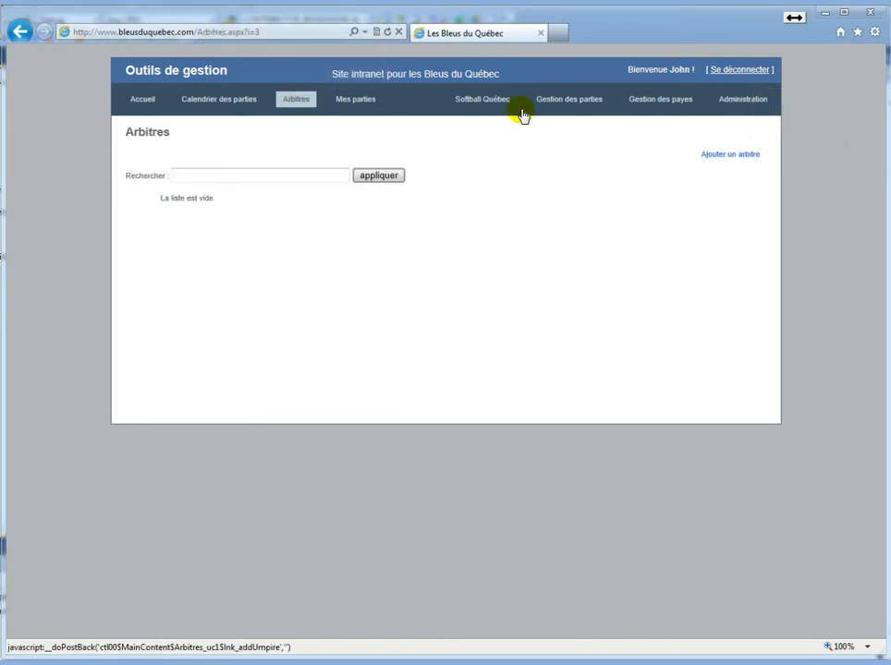
left_click(751, 156)
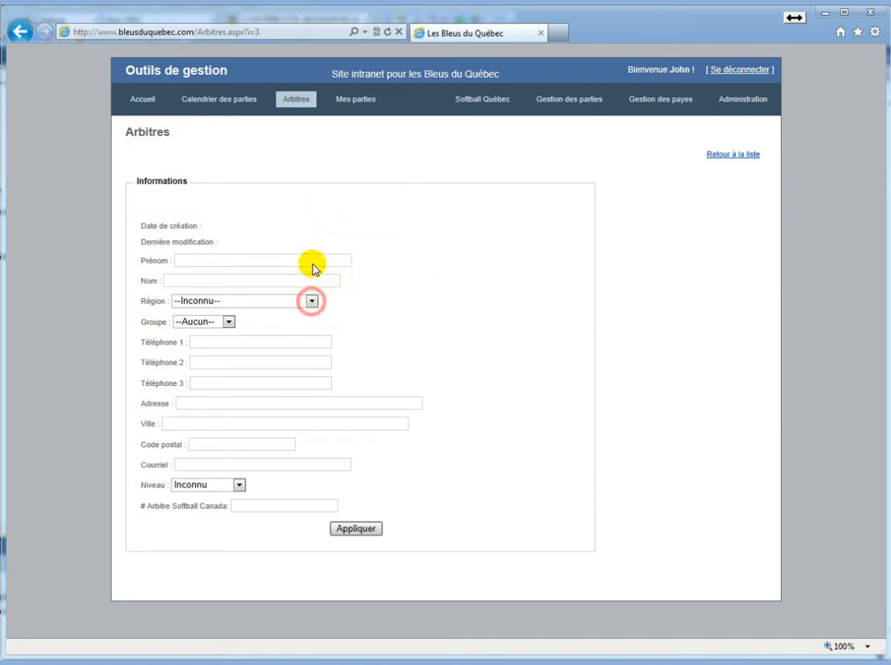
left_click(312, 302)
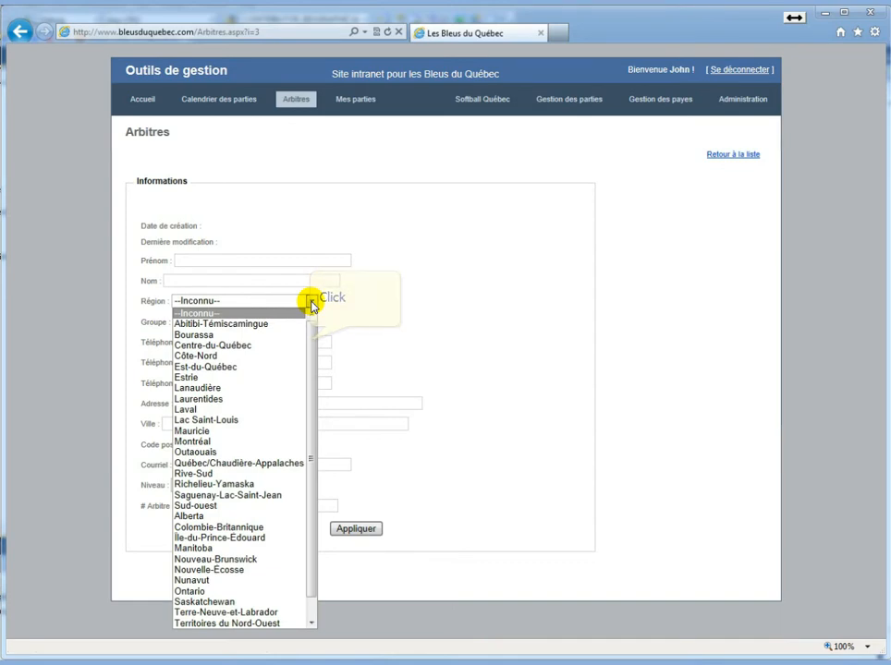
scroll(308, 334, "down", 1)
left_click(311, 302)
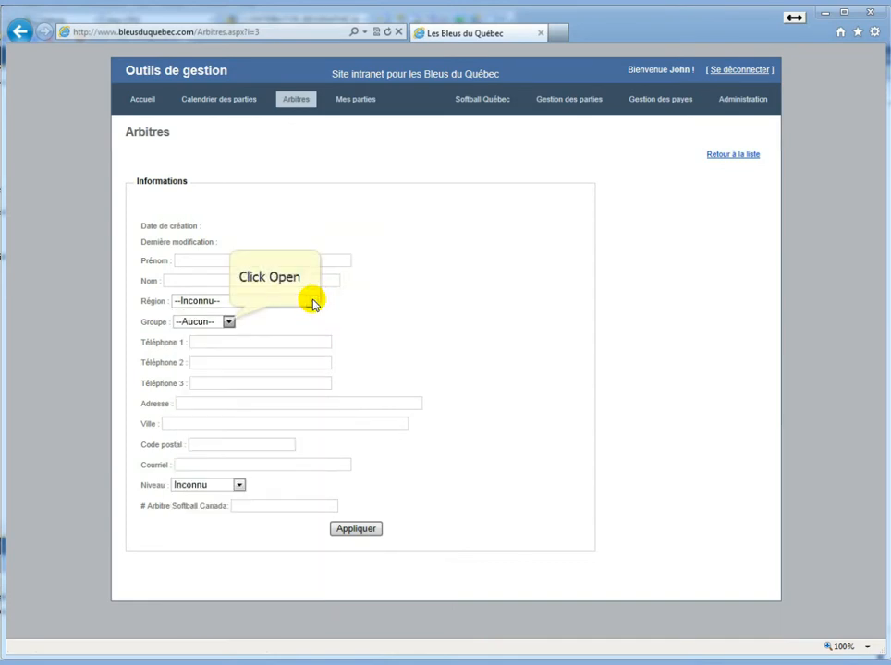
left_click(228, 321)
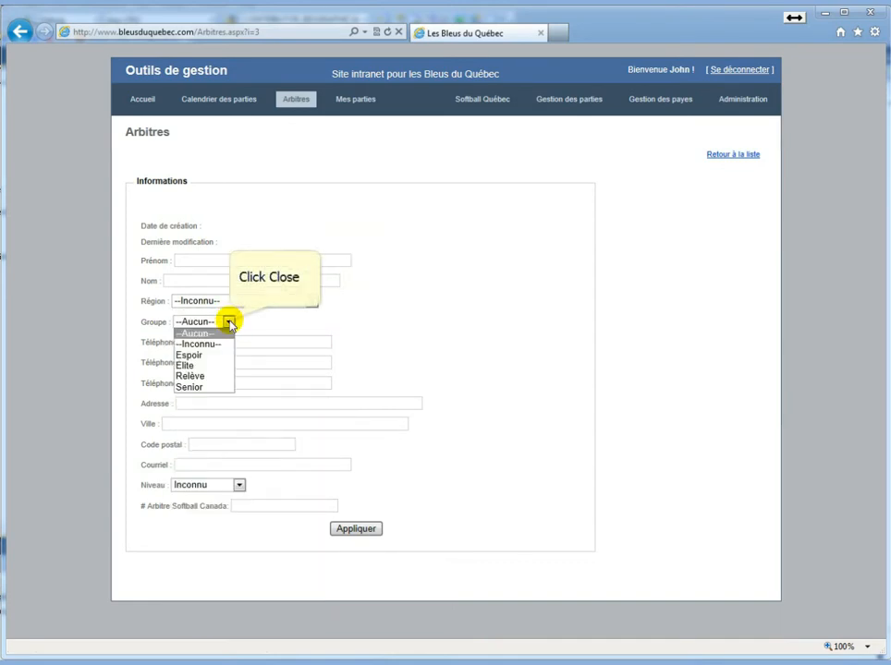
left_click(229, 322)
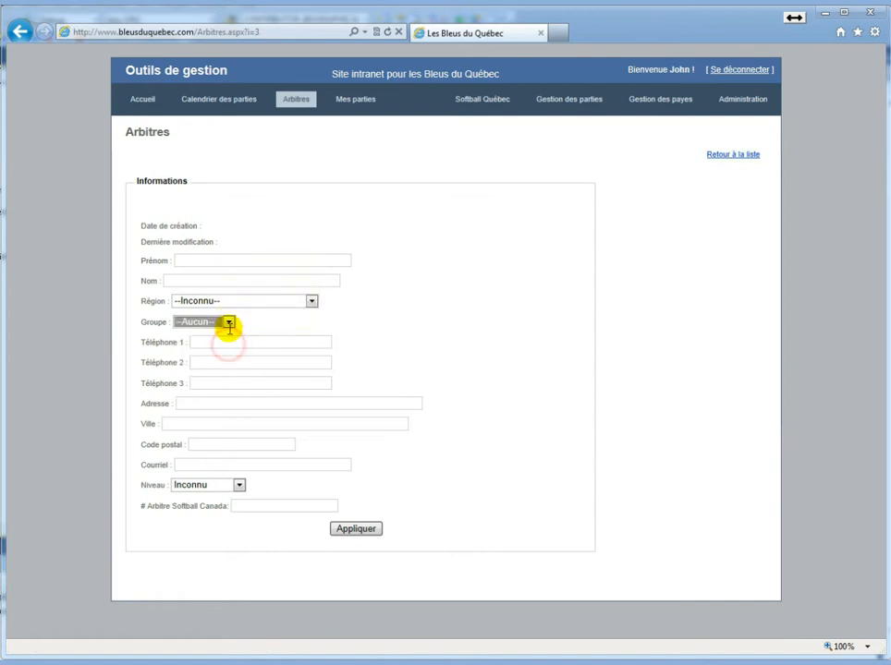
Look over the phone, address, postal code and e-mail fields, leaving Niveau at Inconnu
left_click(228, 343)
left_click(233, 404)
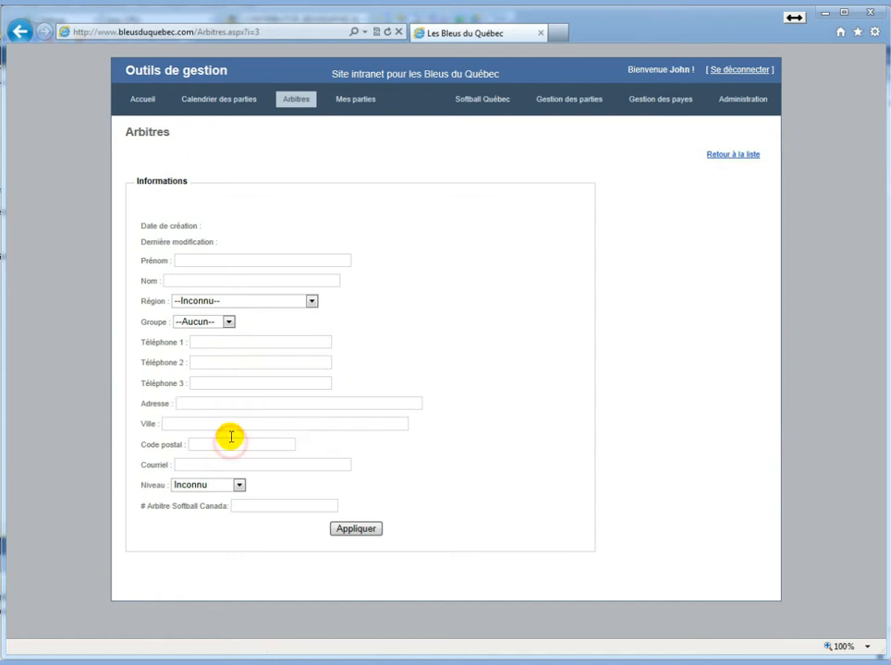
left_click(231, 443)
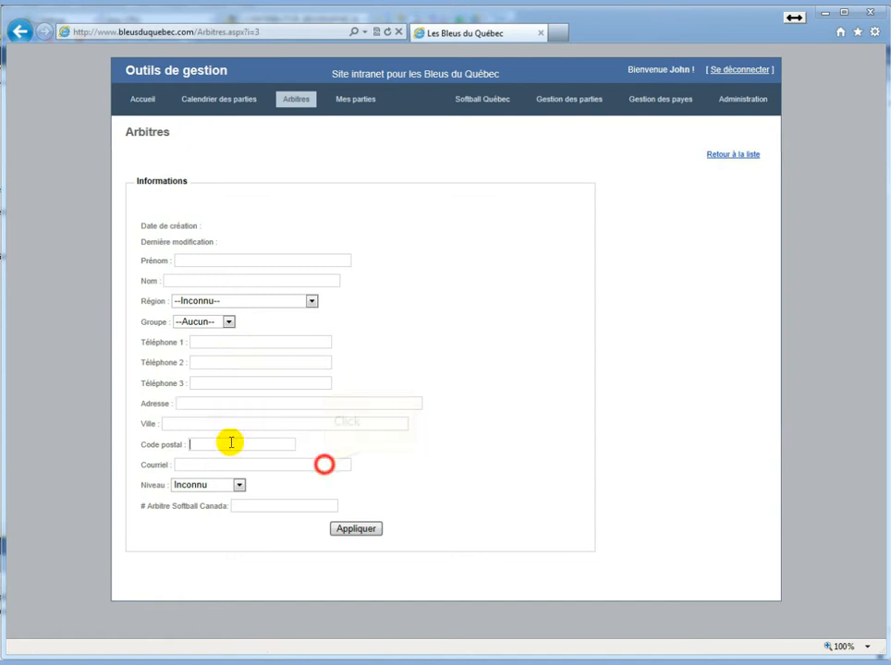
left_click(324, 465)
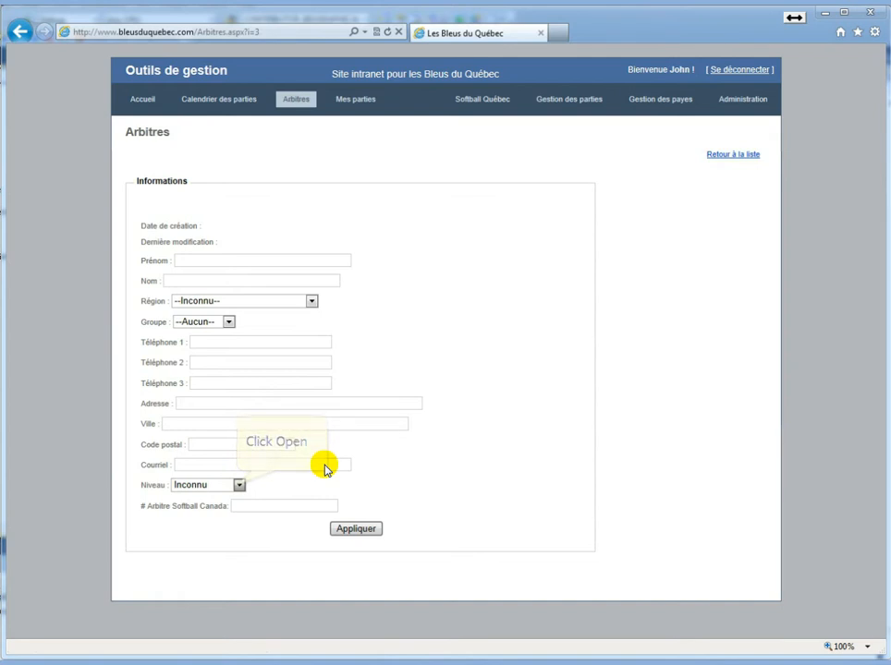
left_click(239, 485)
left_click(238, 485)
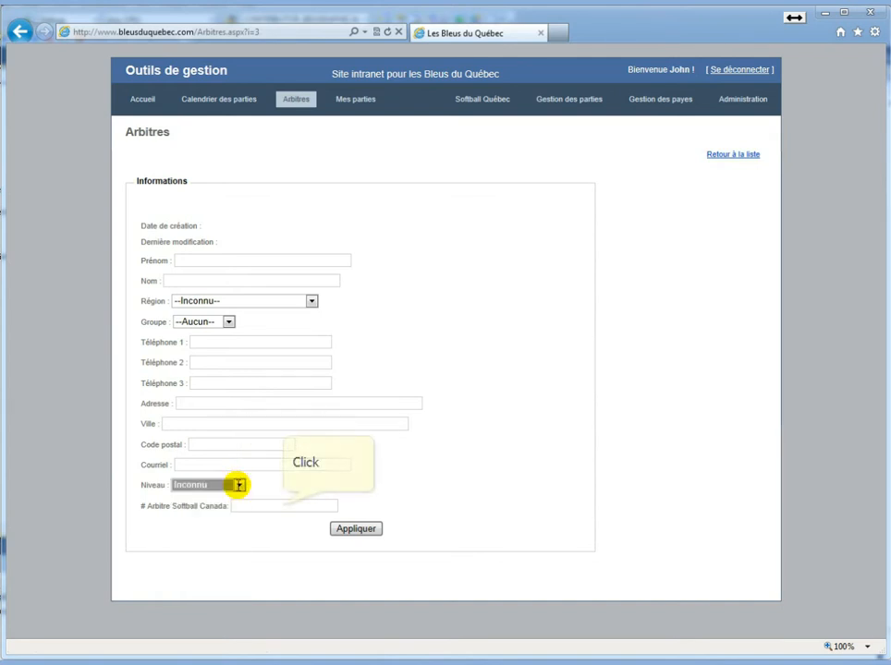
left_click(284, 506)
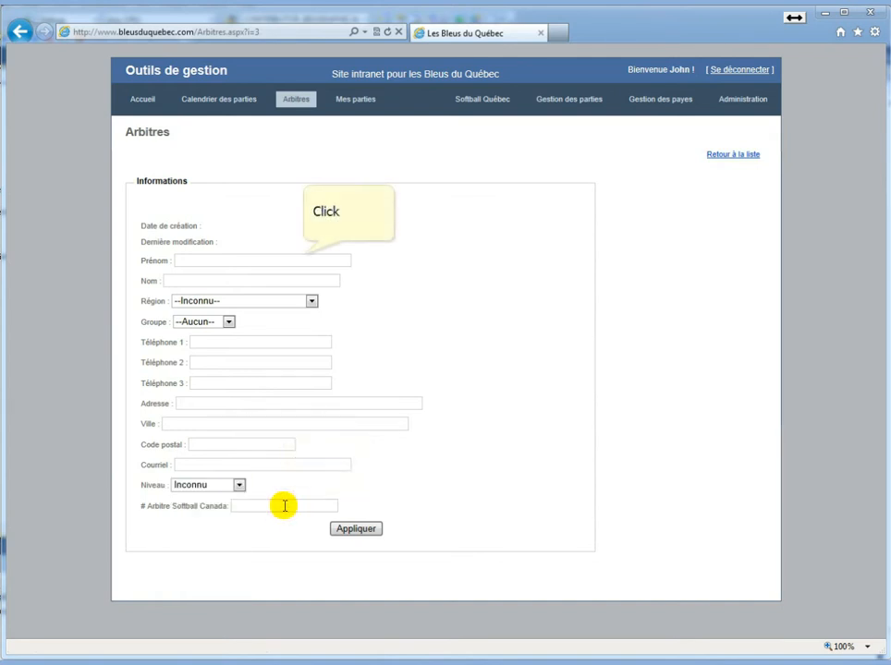
Save a referee with first and last name, Région Montréal, Groupe Espoir, Niveau Mineur
left_click(304, 260)
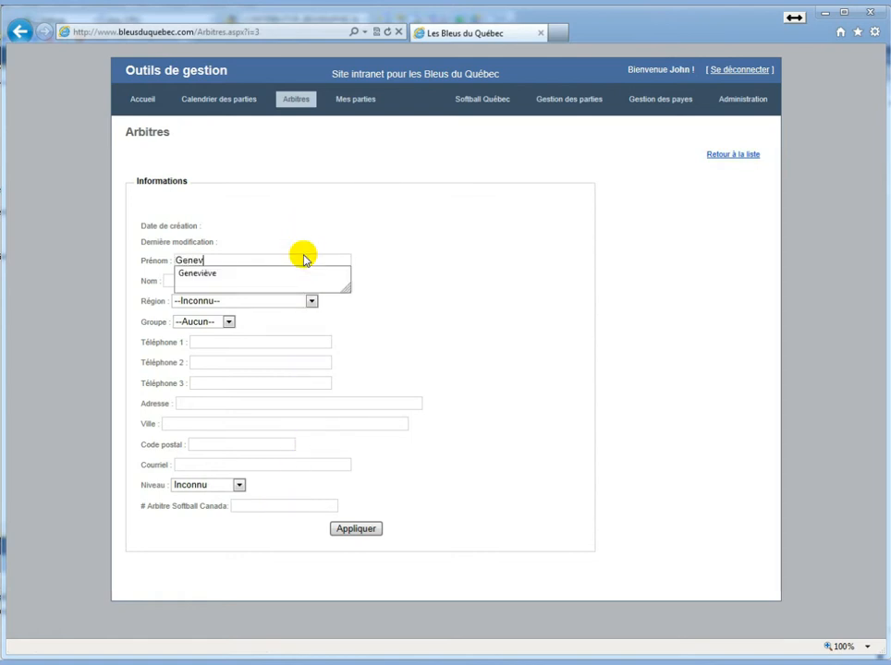
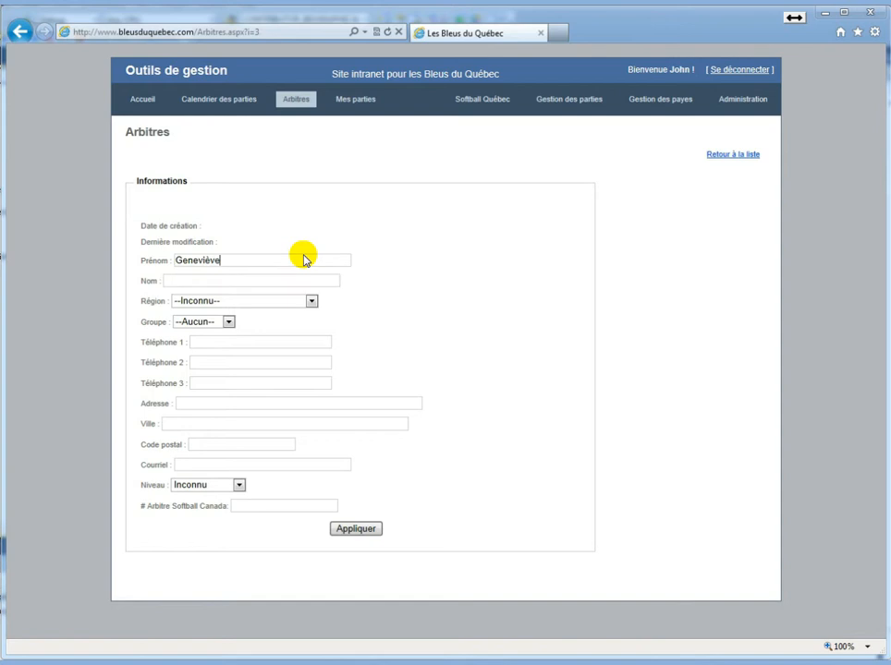
key("Tab")
key("Tab")
key("m")
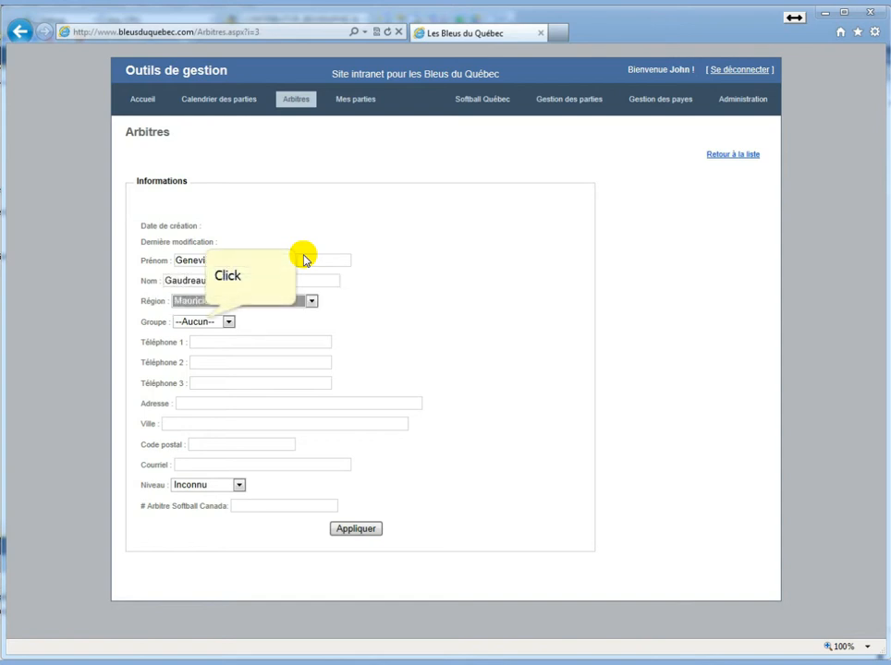
left_click(205, 322)
left_click(204, 355)
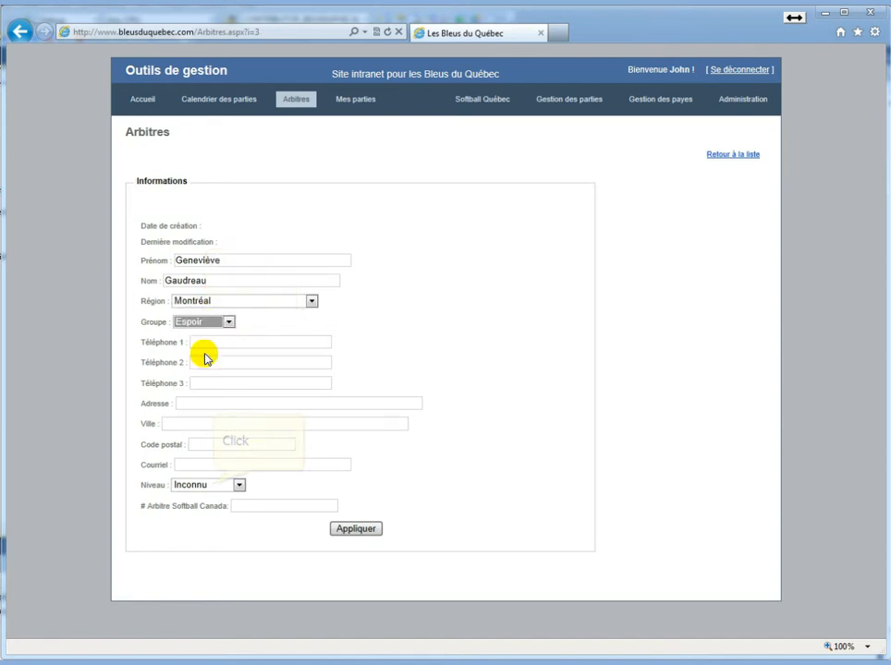
left_click(212, 483)
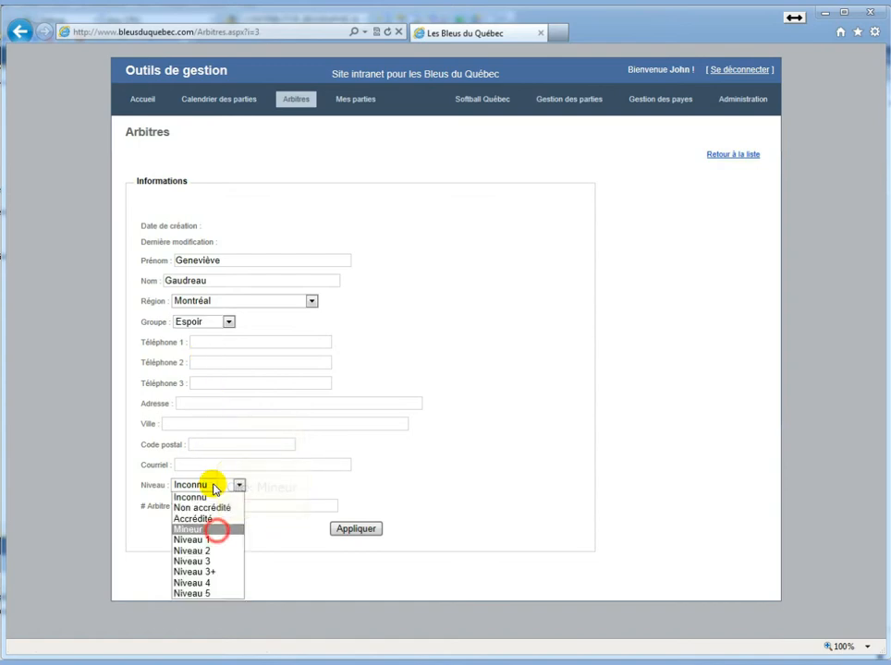
left_click(216, 530)
left_click(351, 530)
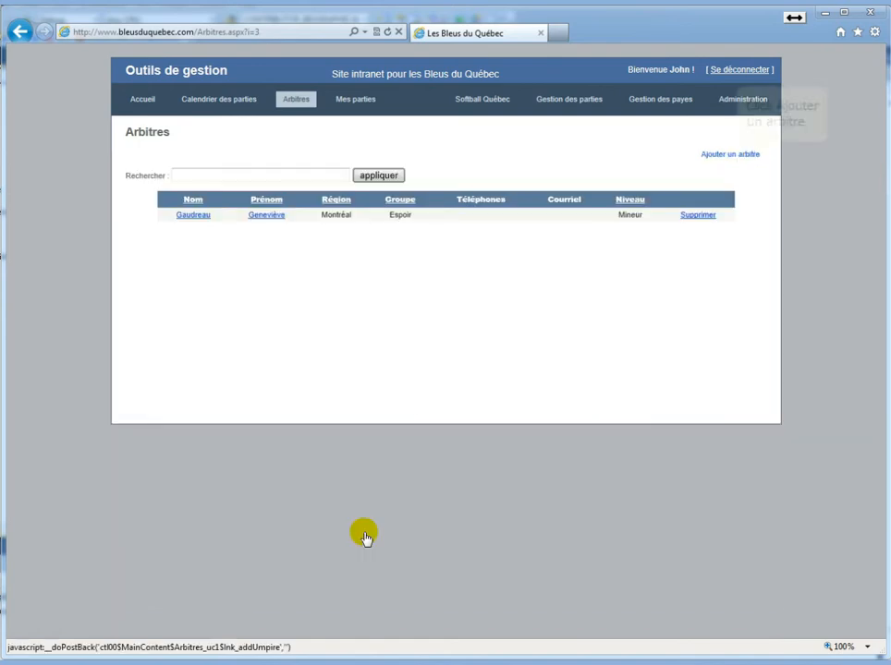
Save a second referee with their full name and Région Laurentides
left_click(732, 154)
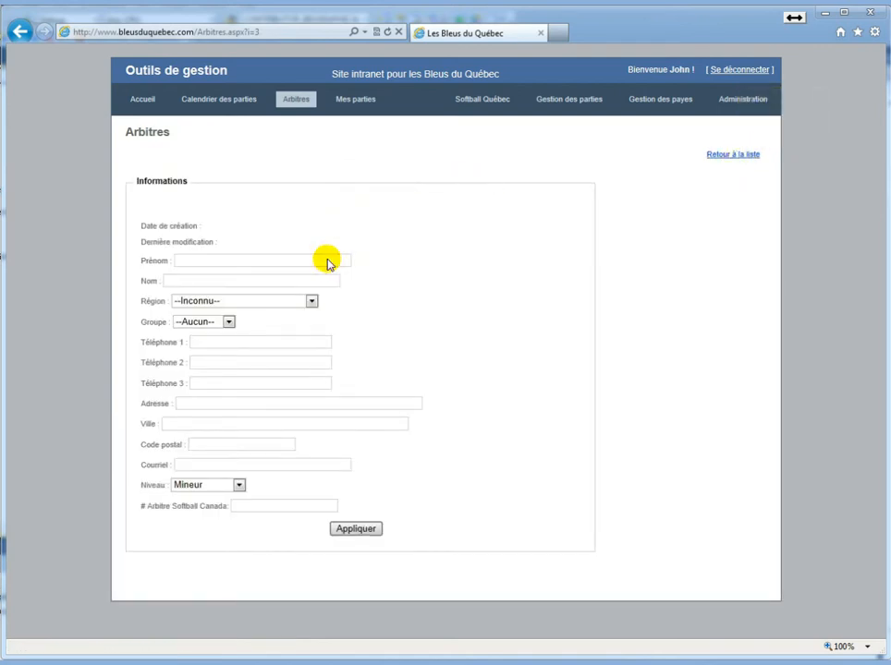
key("Tab")
key("Down")
key("Down")
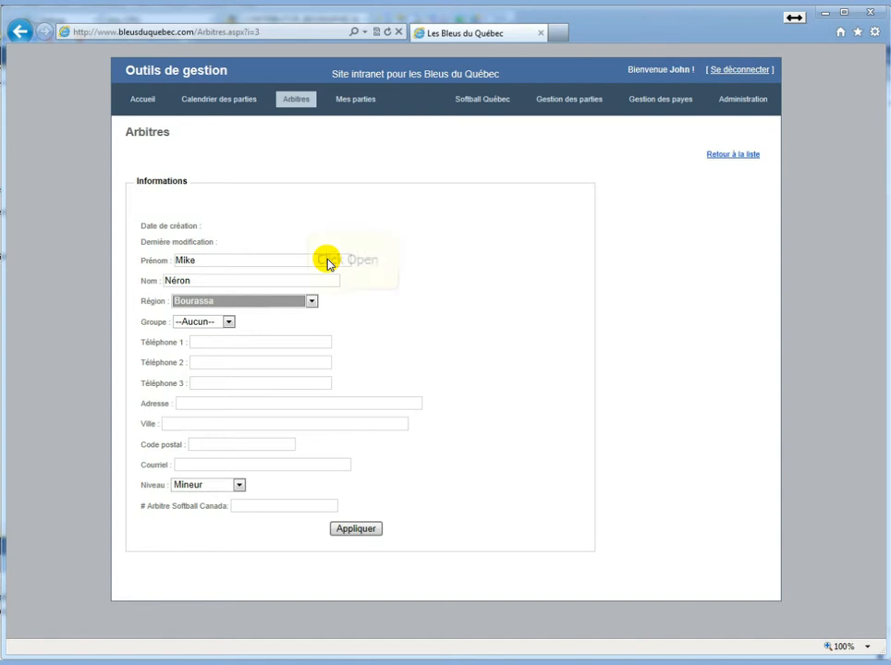
key("Down")
key("Down")
left_click(311, 303)
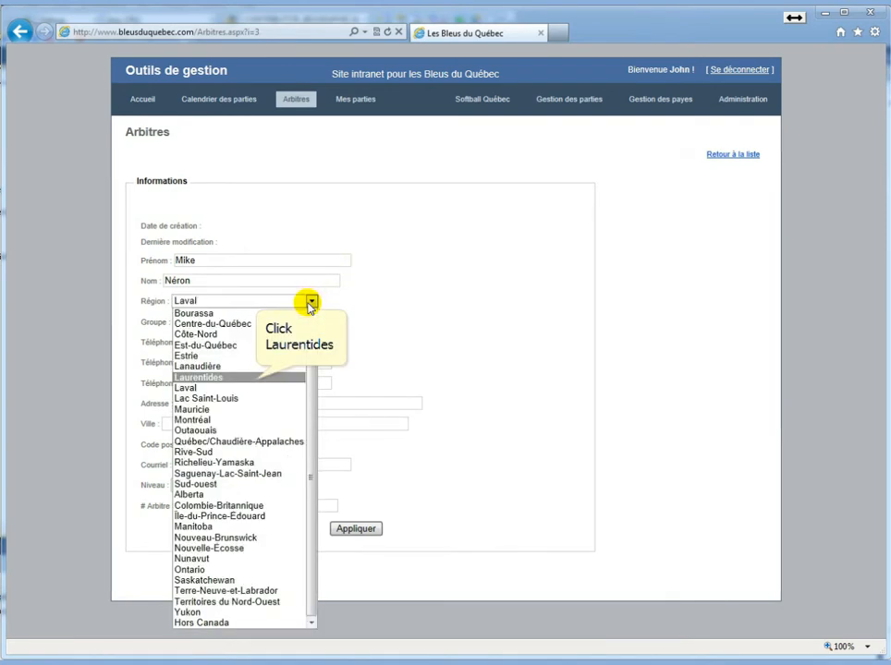
left_click(255, 377)
left_click(366, 529)
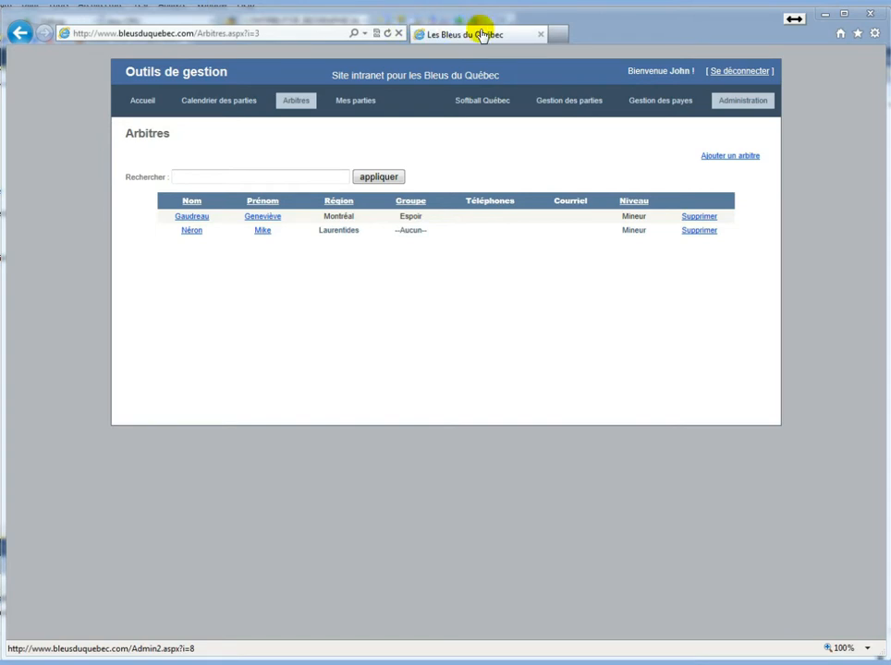
Create the 2012 calendar Saison marked Ouvert and dismiss the confirmation
left_click(741, 100)
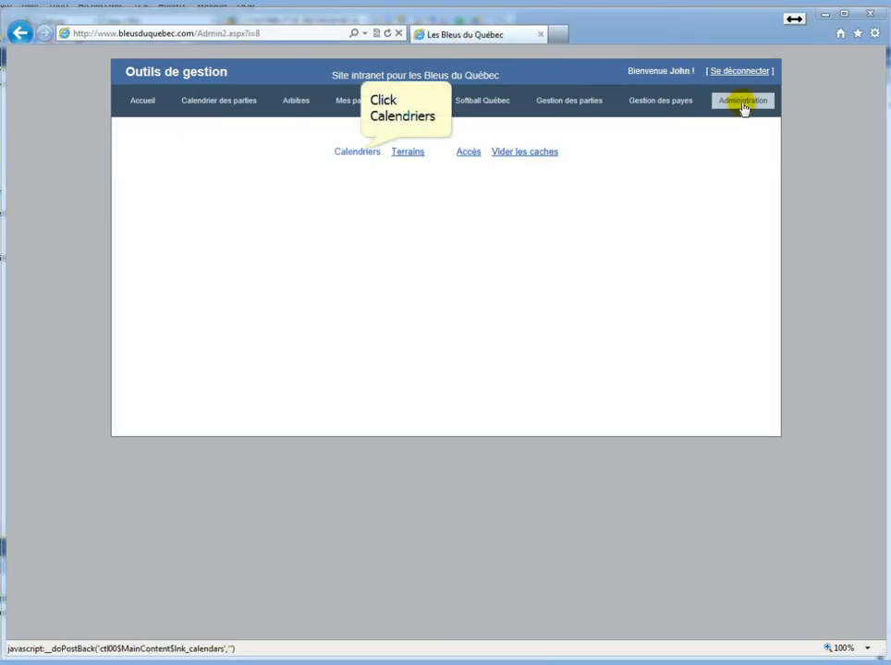
left_click(359, 152)
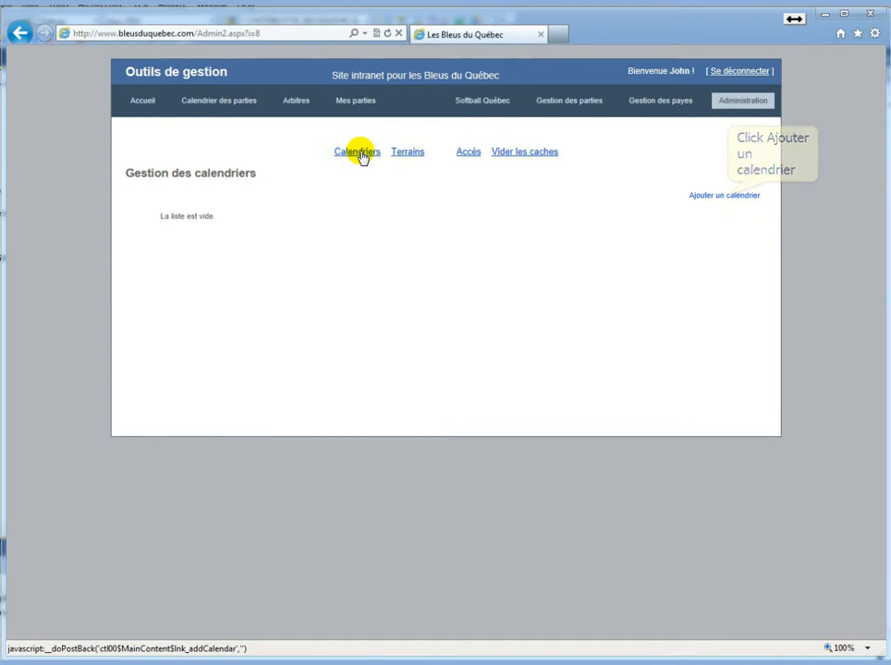
left_click(712, 191)
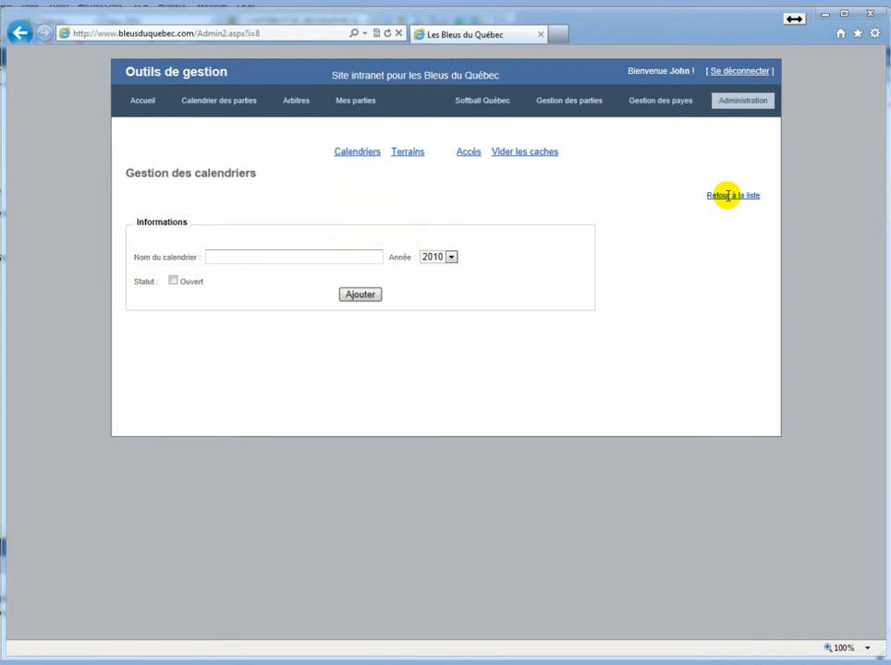
left_click(330, 259)
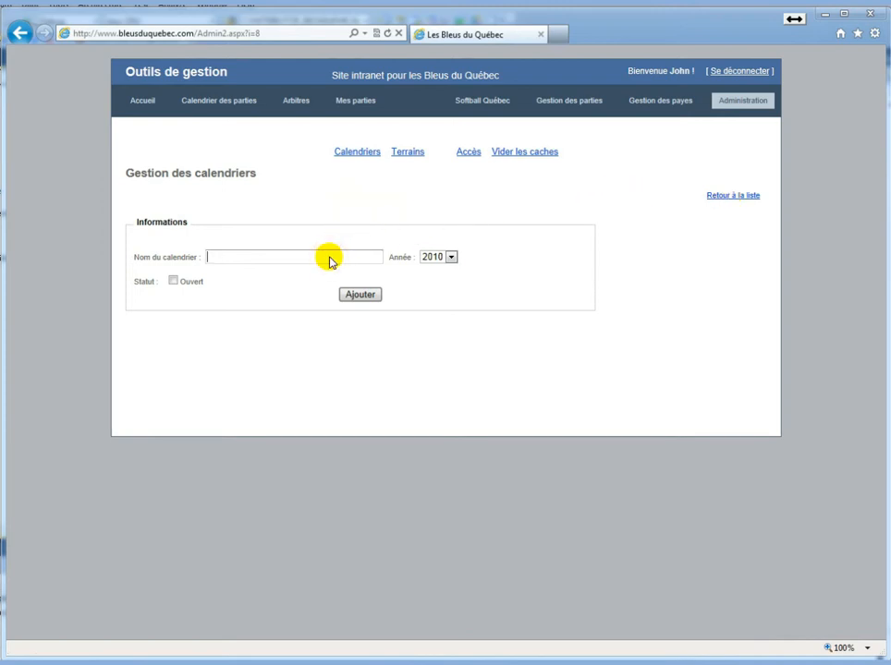
type("S")
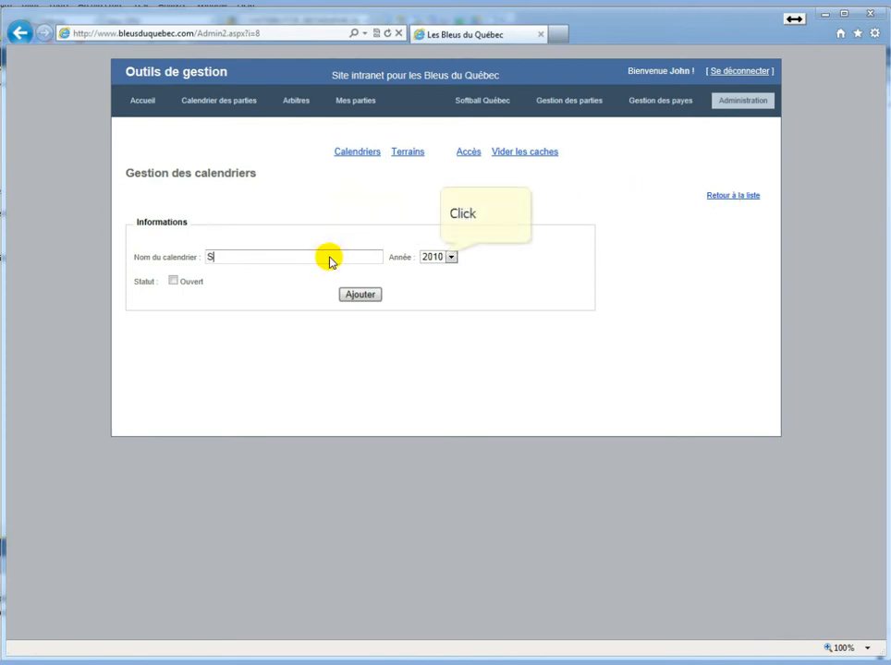
type("aison")
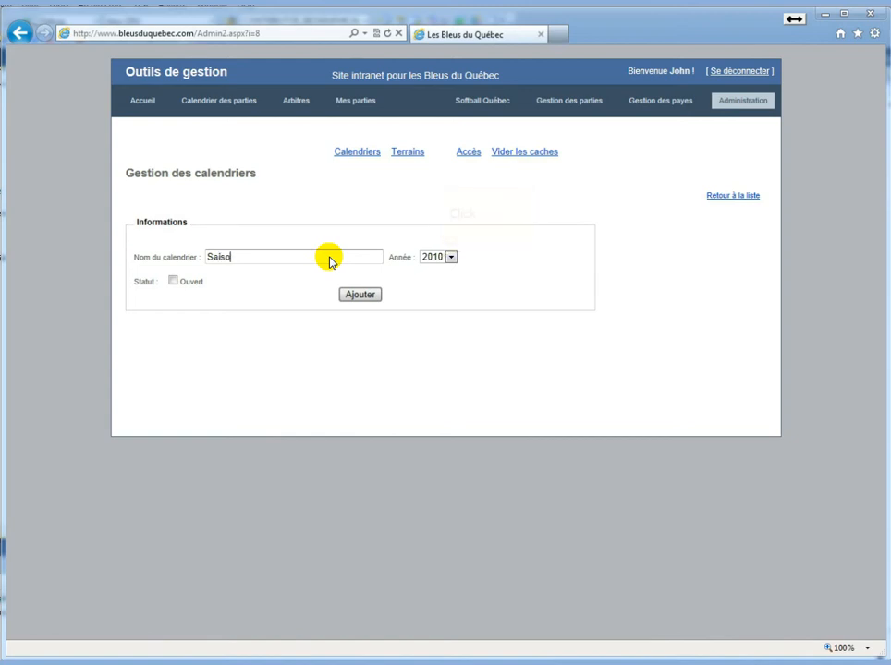
left_click(451, 257)
left_click(439, 289)
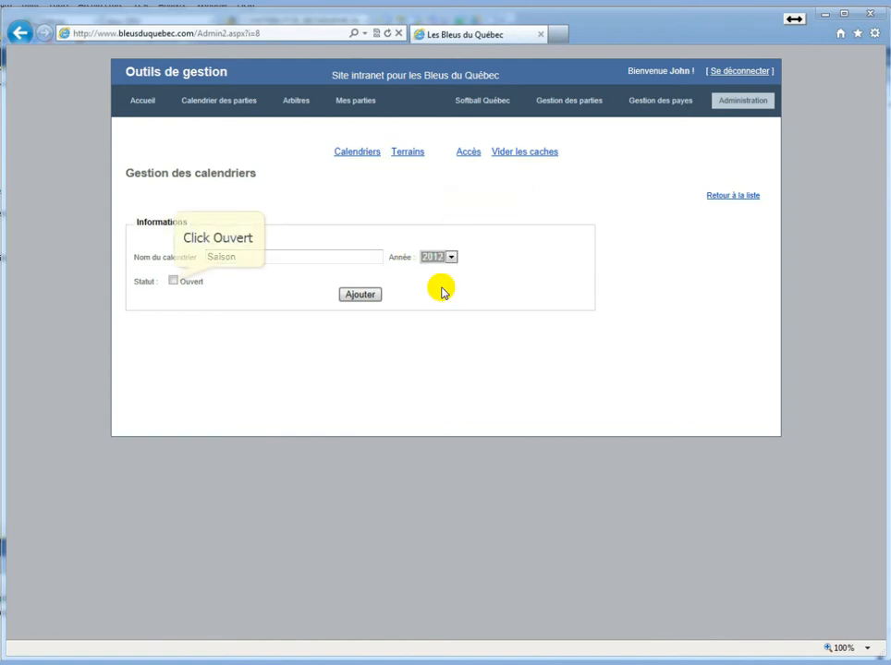
left_click(173, 281)
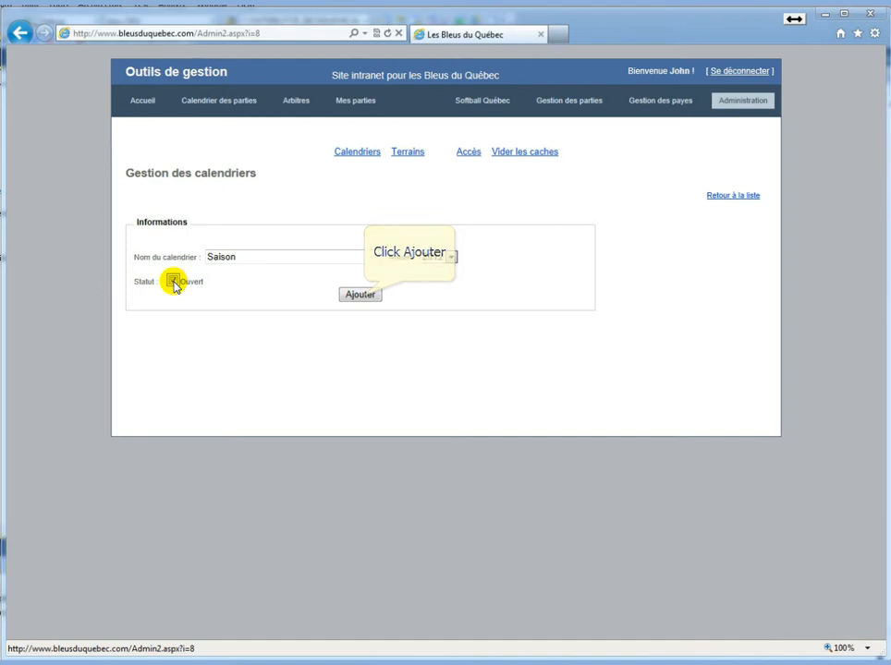
left_click(360, 296)
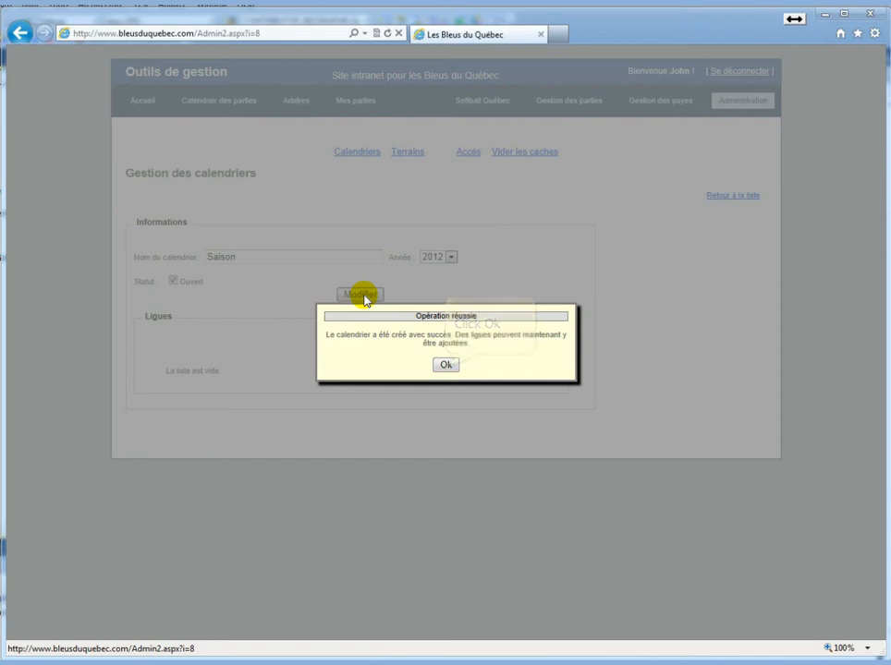
left_click(445, 365)
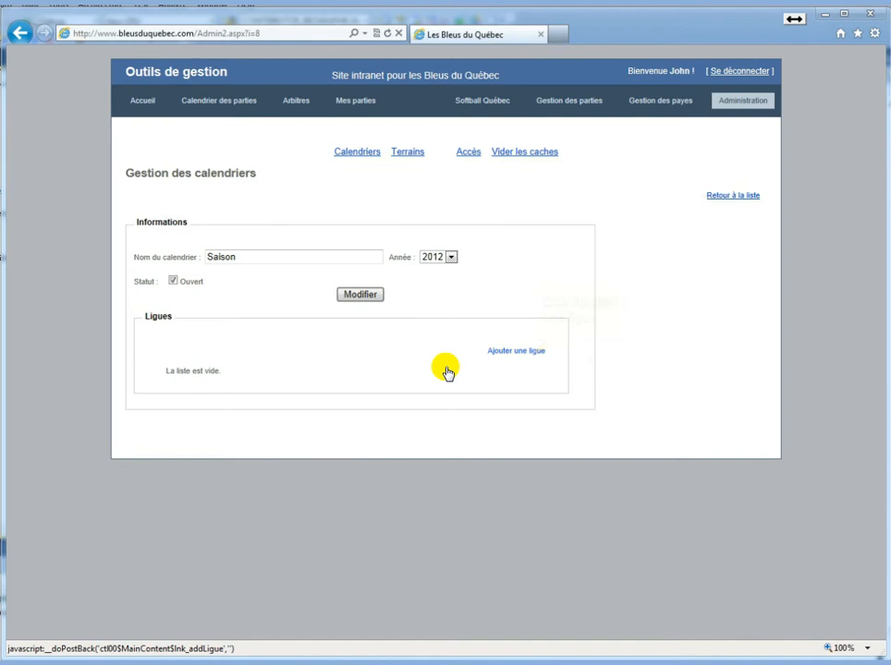
Enter a league named Ligue des Vétérans: Rapide, Sénior, level Non applicable, Masculin
left_click(522, 351)
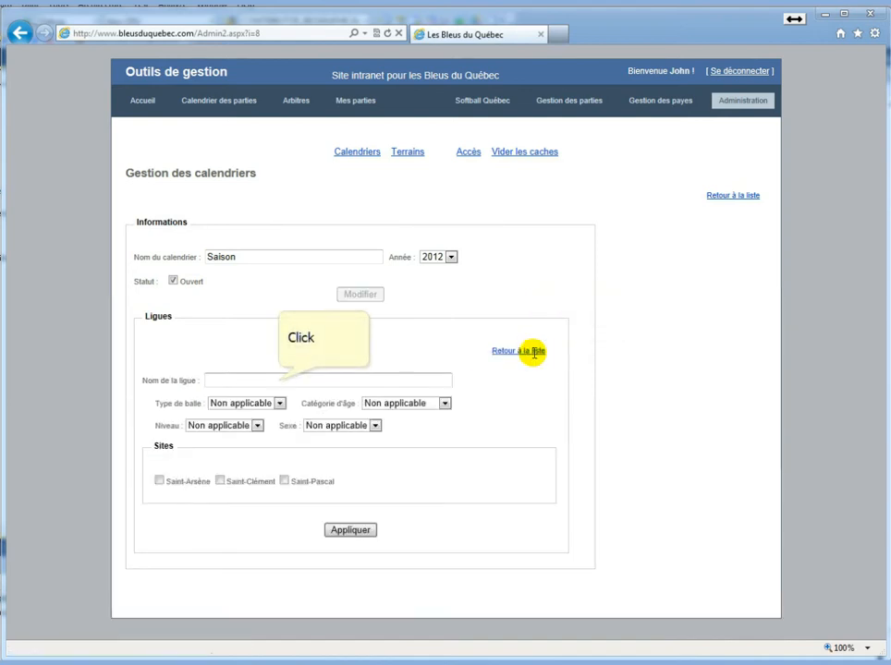
left_click(292, 375)
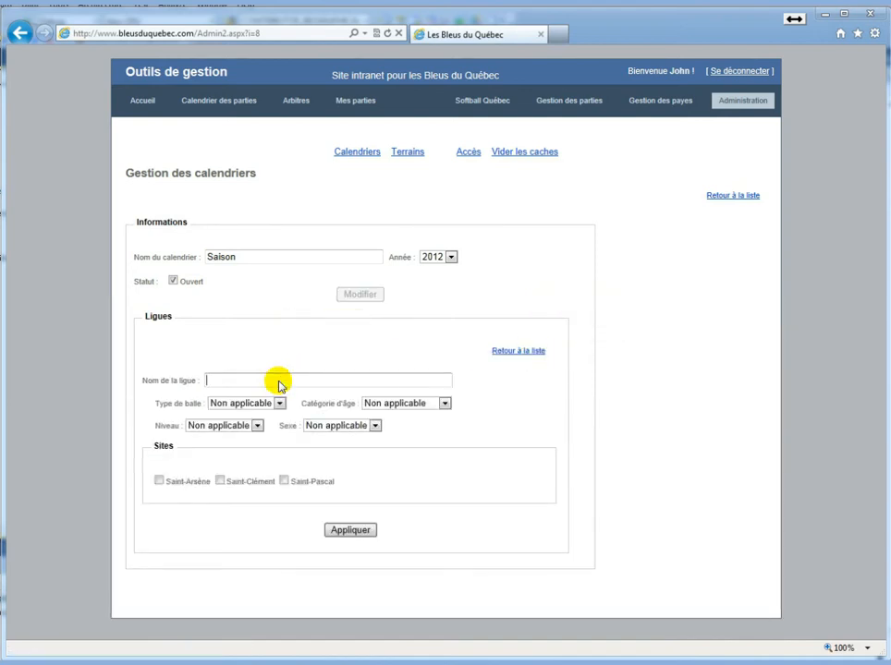
type("Ligu")
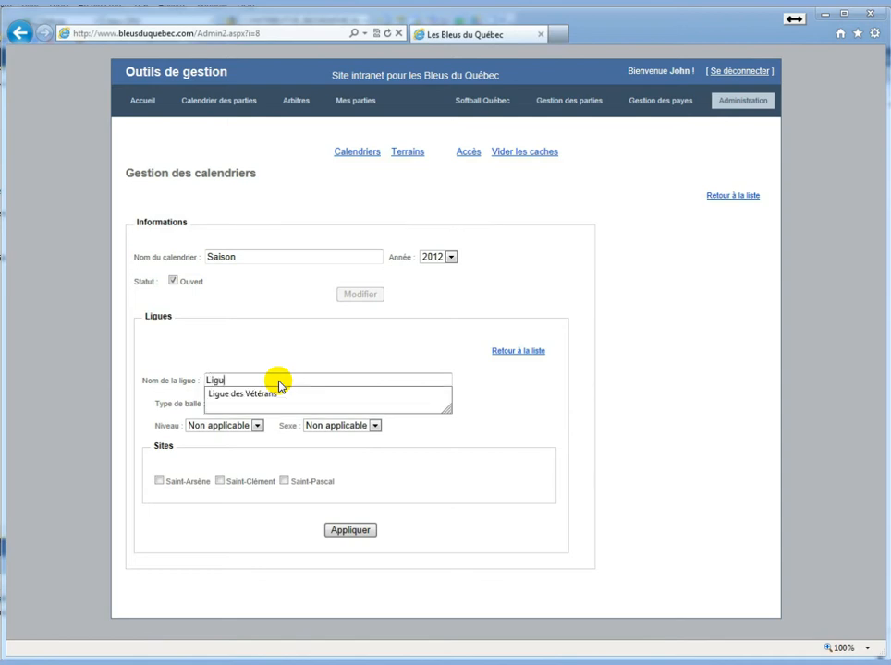
type("e des Vété")
left_click(278, 383)
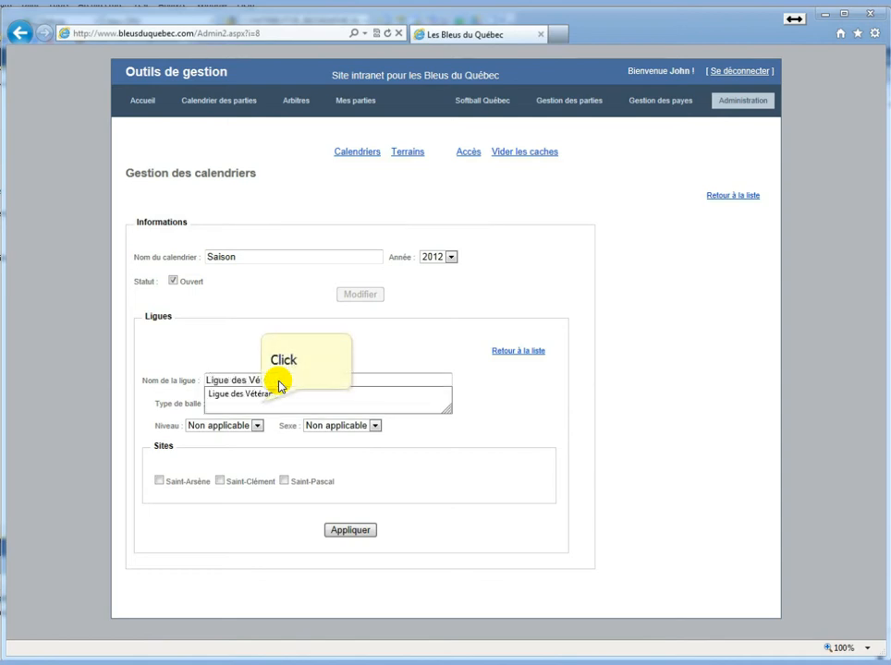
left_click(262, 403)
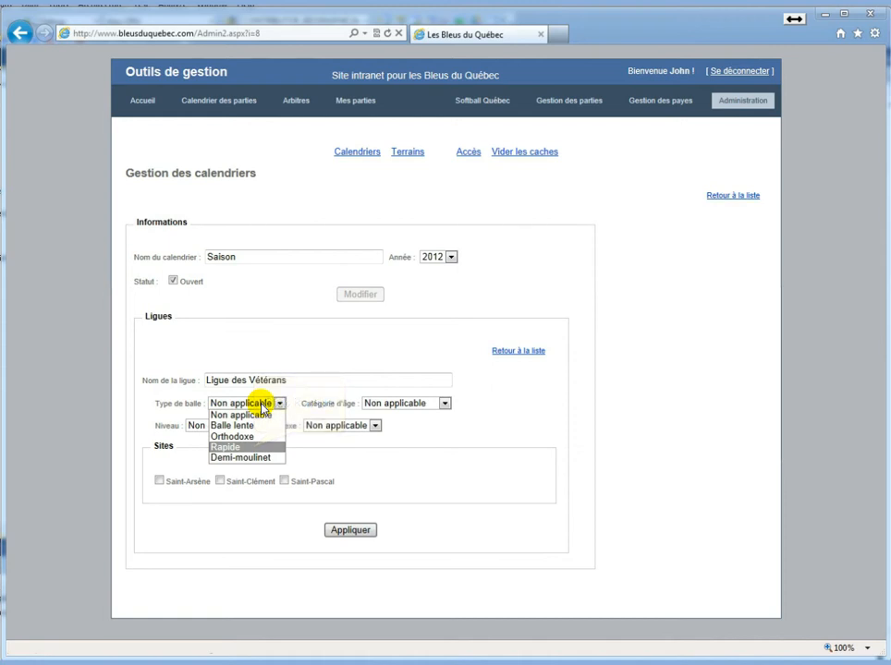
left_click(255, 447)
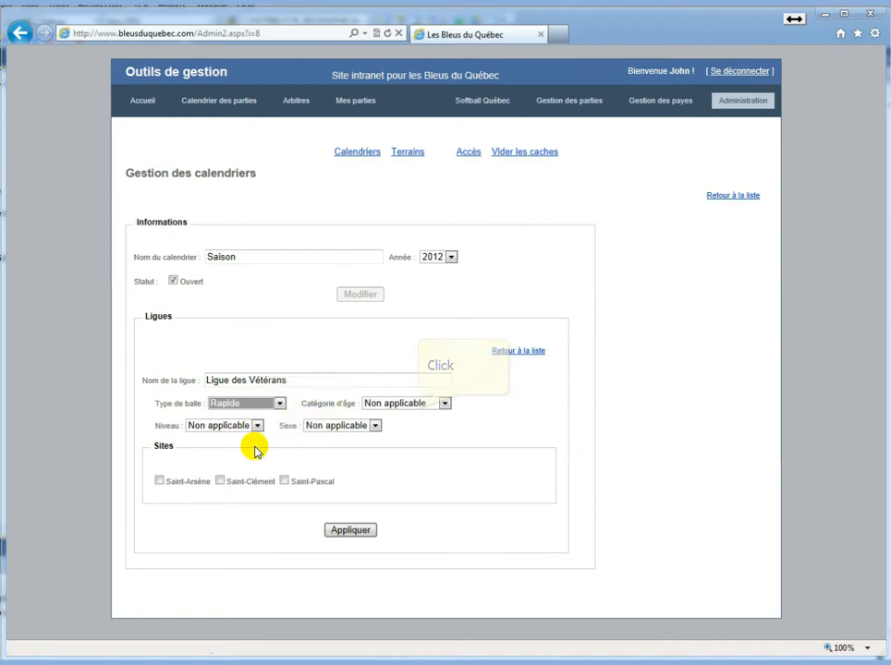
left_click(414, 405)
left_click(406, 489)
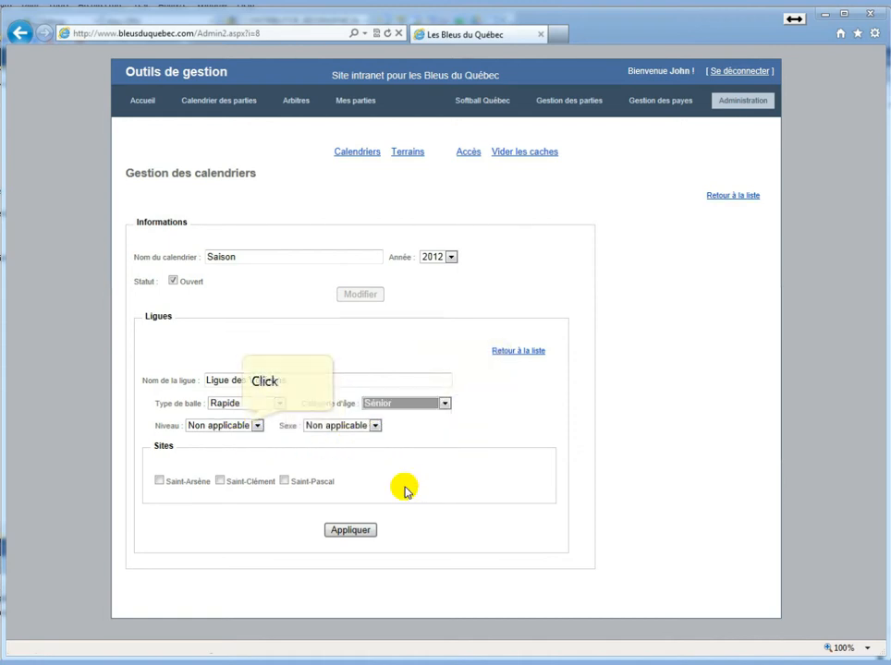
left_click(243, 429)
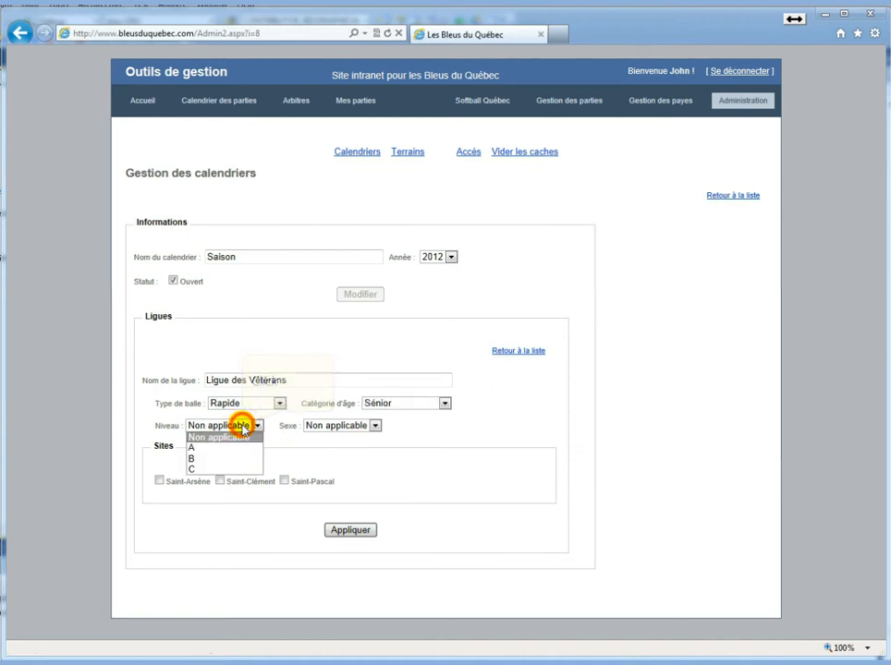
left_click(240, 425)
left_click(344, 425)
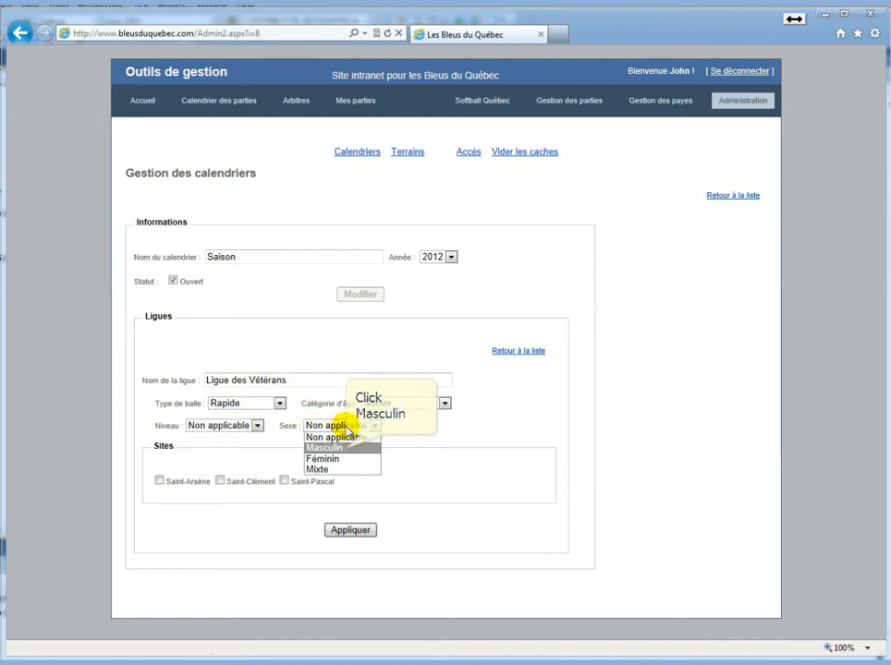
left_click(349, 447)
left_click(429, 431)
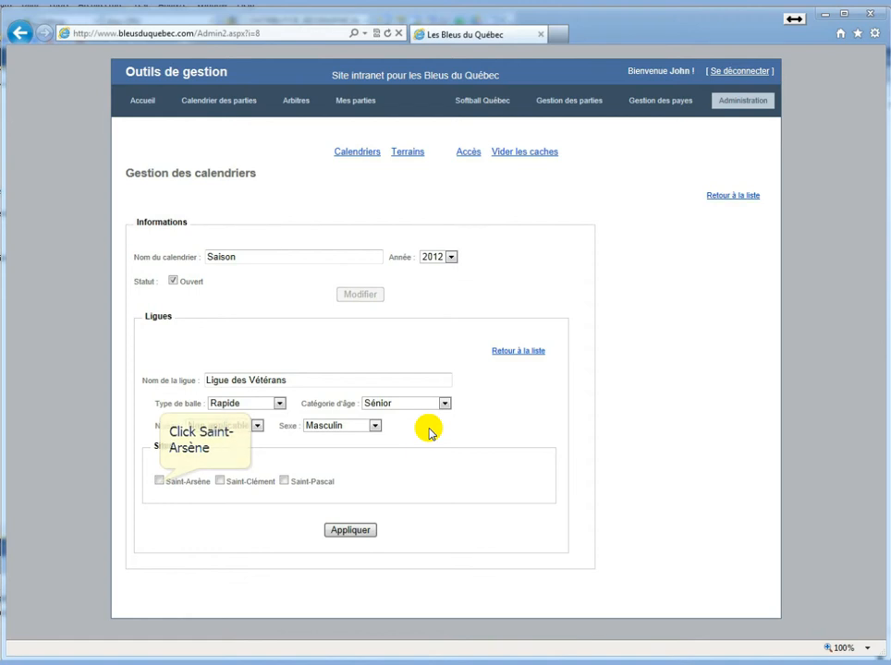
Tick Saint-Arsène, Saint-Clément and Saint-Pascal as sites and save the league
left_click(159, 480)
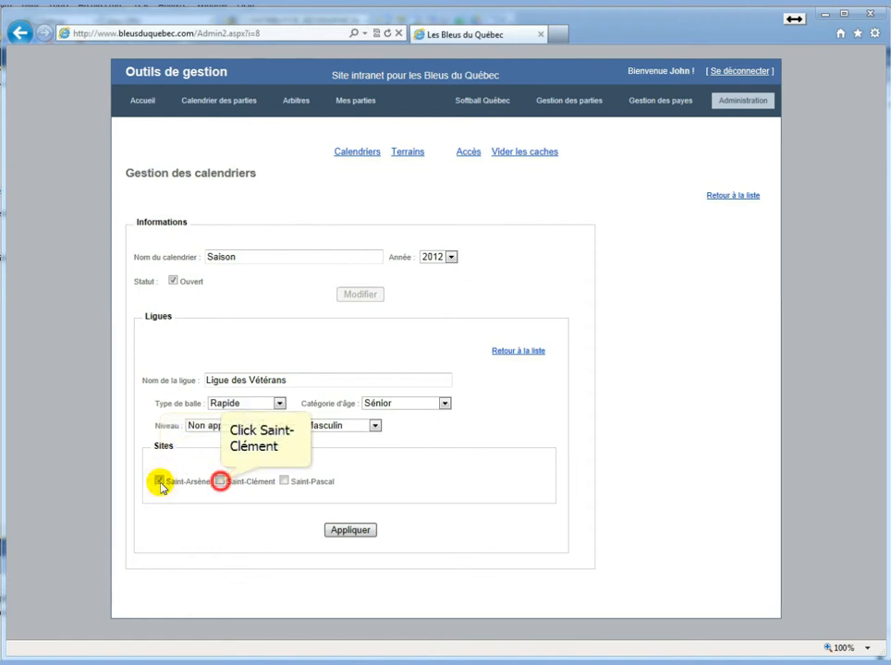
left_click(220, 481)
left_click(284, 481)
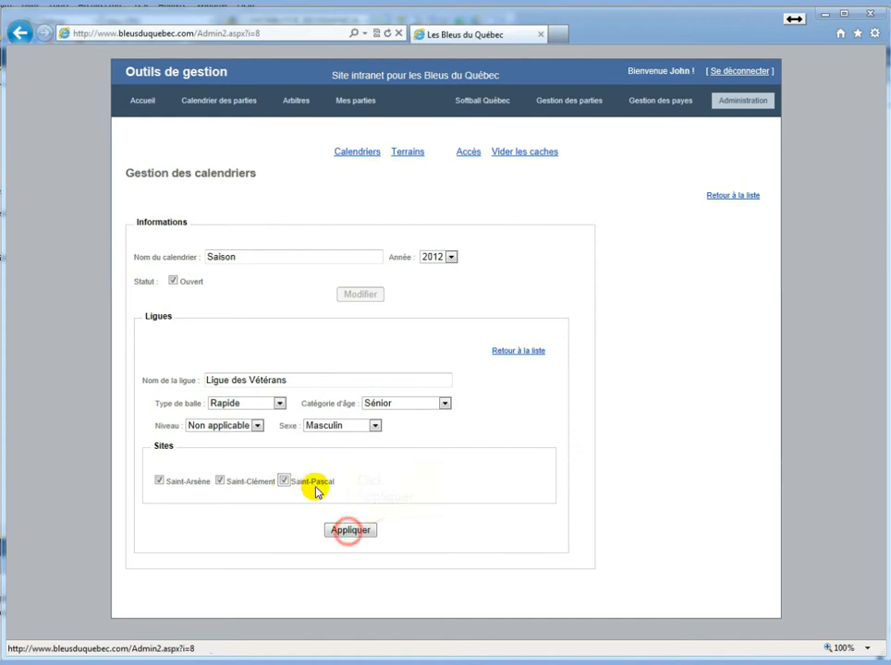
left_click(350, 531)
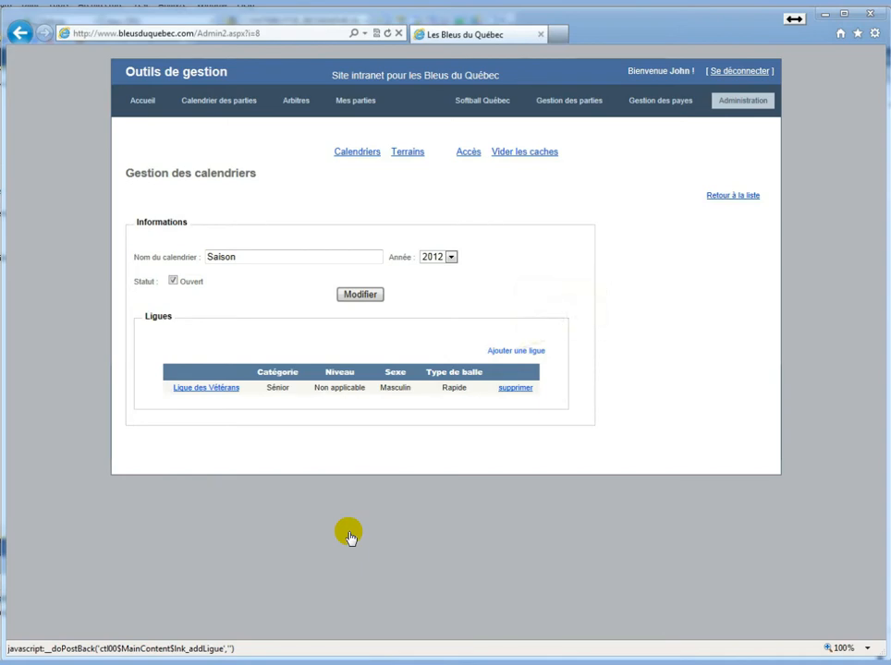
Save Ligue de femmes as Orthodoxe, Sénior, Féminin, with site Saint-Clément
left_click(516, 350)
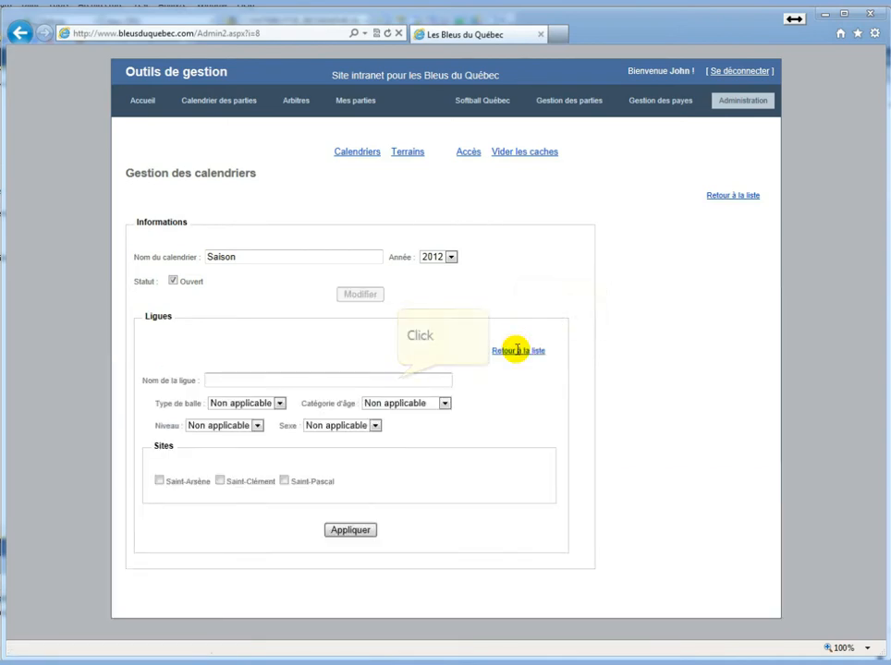
type("Ligue de")
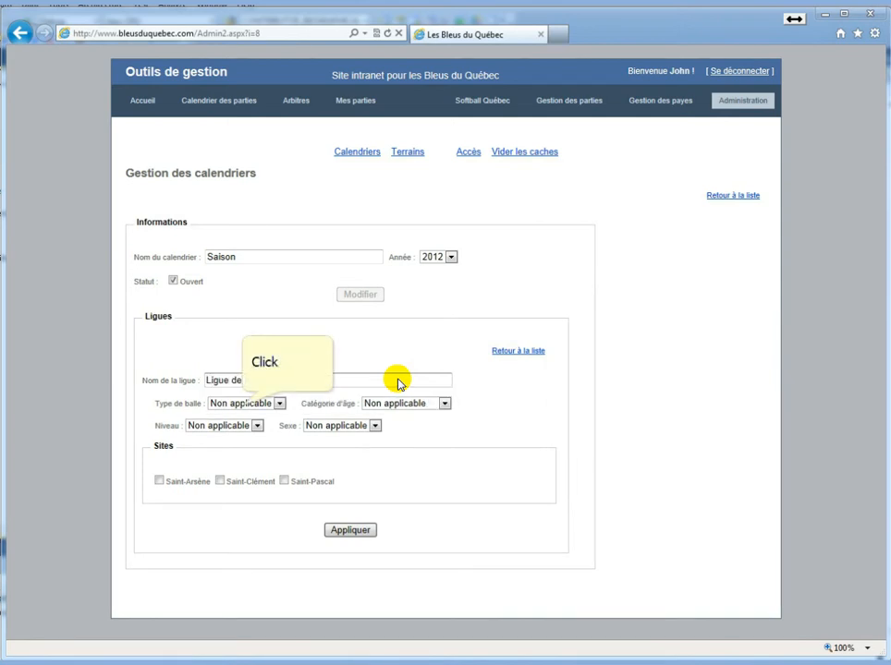
type(" femmes")
left_click(240, 404)
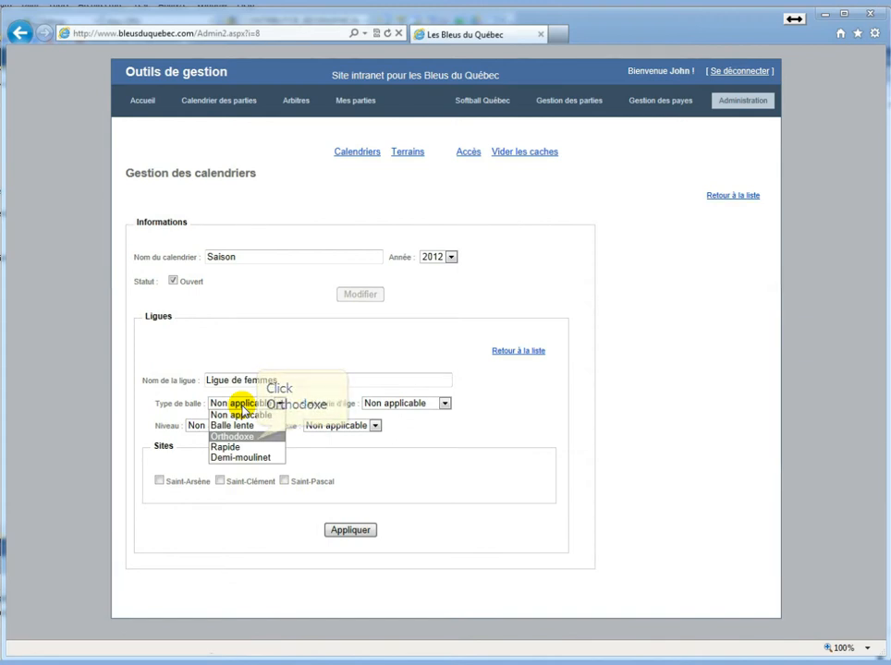
left_click(252, 436)
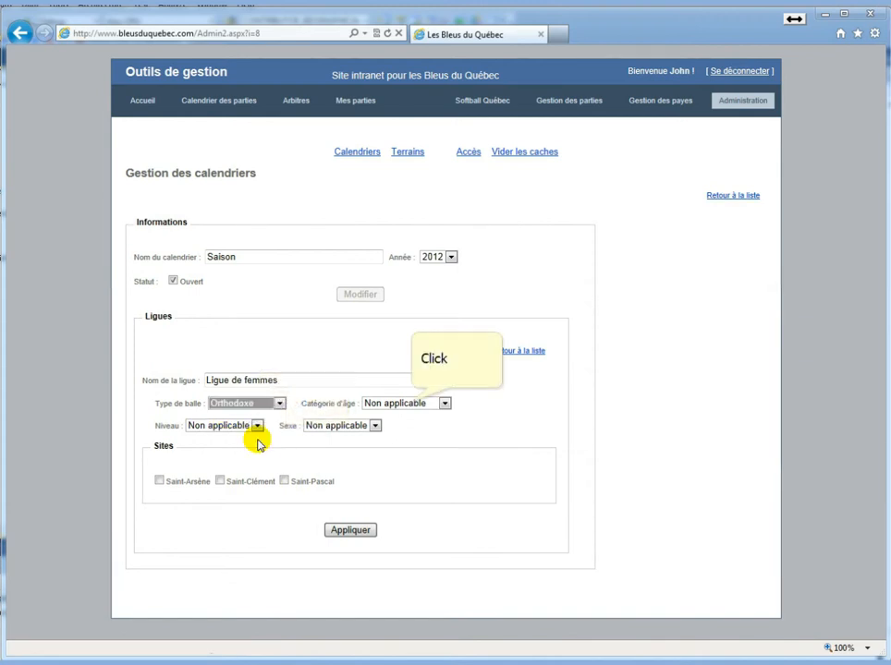
left_click(408, 403)
left_click(407, 490)
left_click(253, 426)
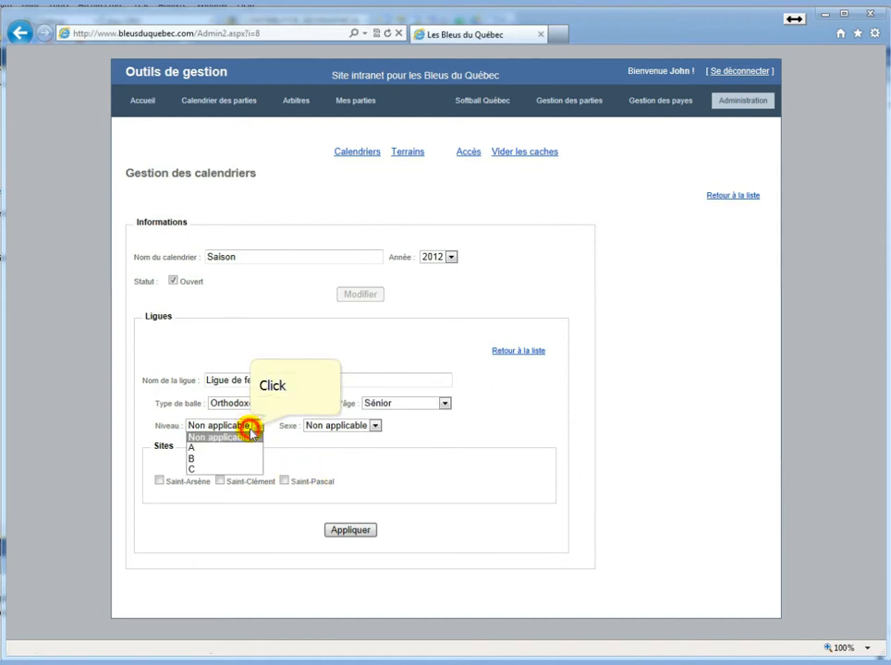
left_click(348, 459)
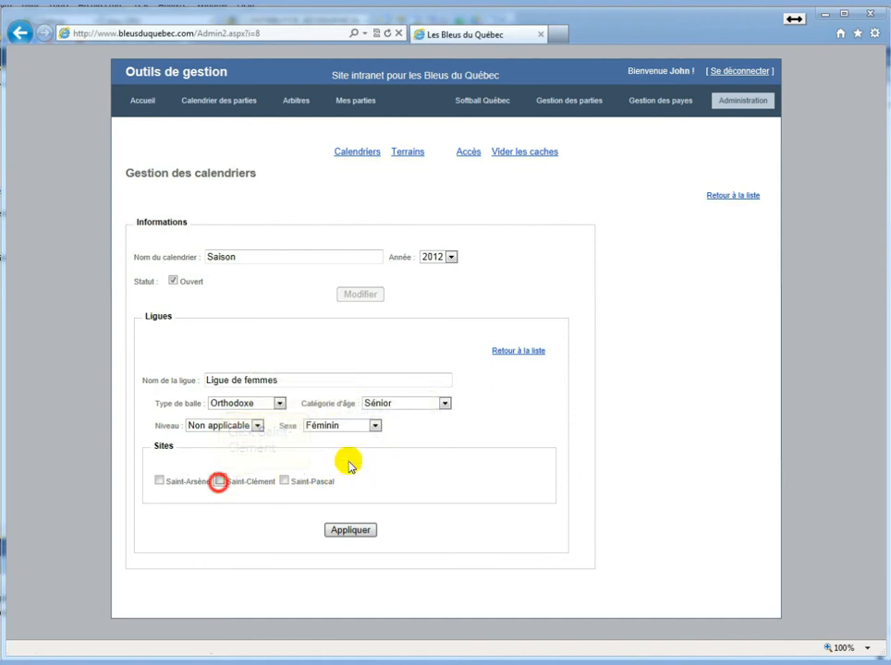
left_click(219, 480)
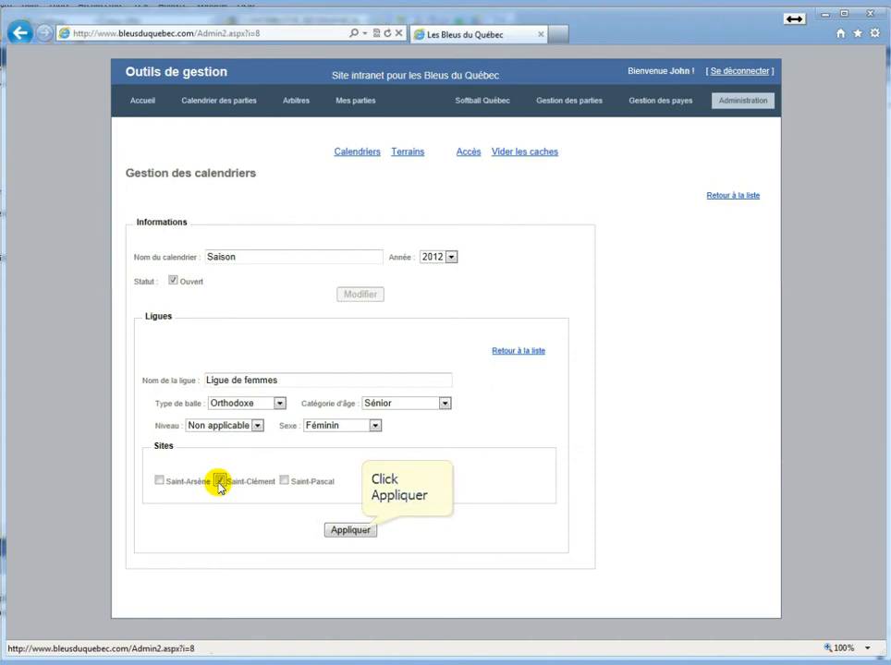
left_click(361, 532)
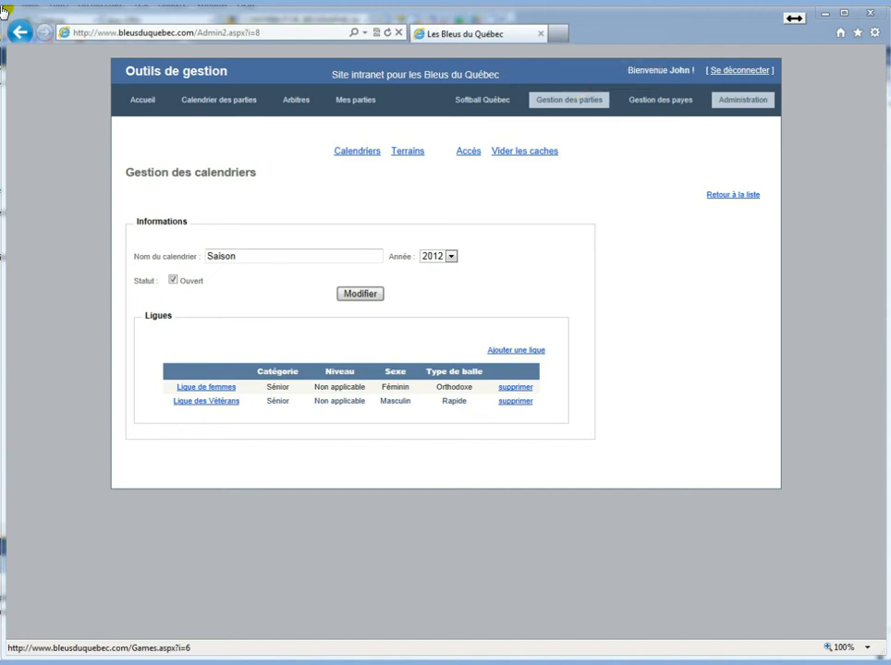
In Gestion des parties, keep the Saison calendar and start a game dated 2012-01-27 at 19
left_click(570, 101)
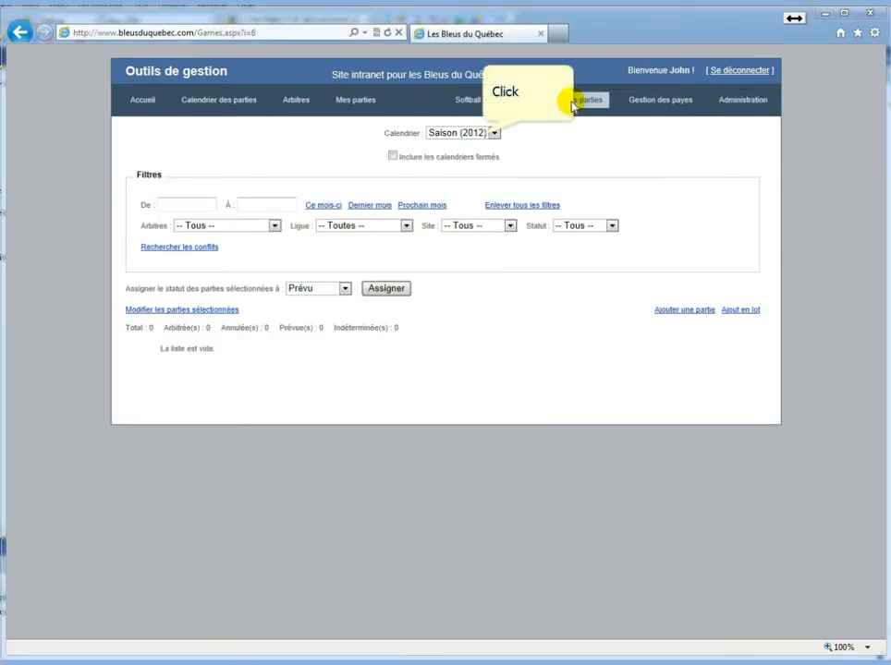
left_click(482, 134)
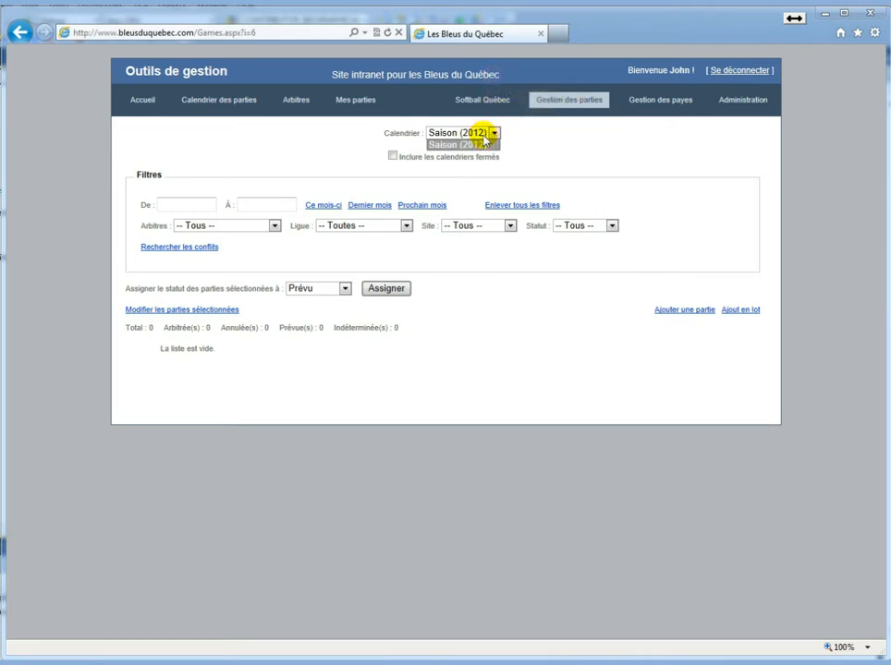
left_click(481, 139)
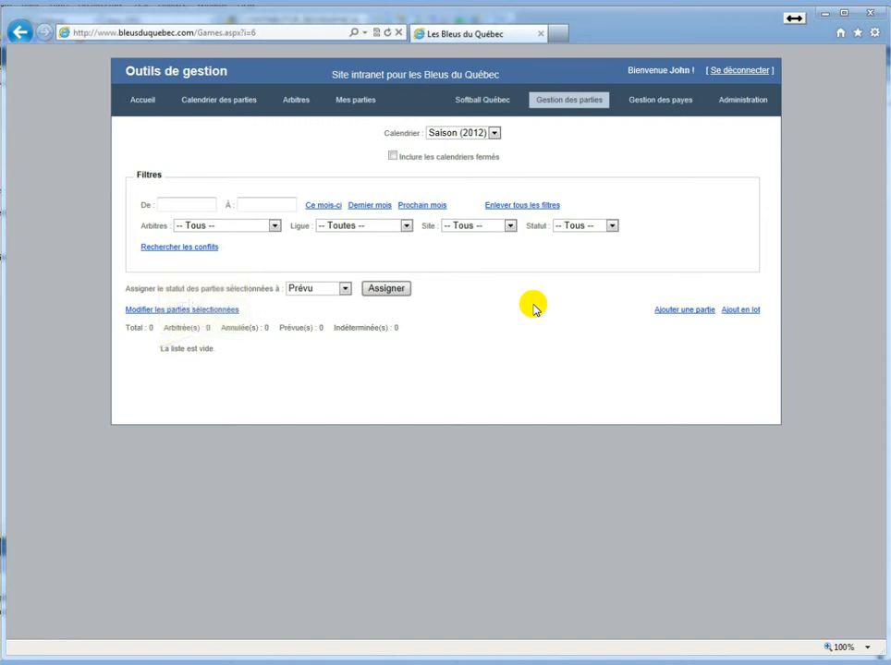
left_click_drag(159, 348, 213, 349)
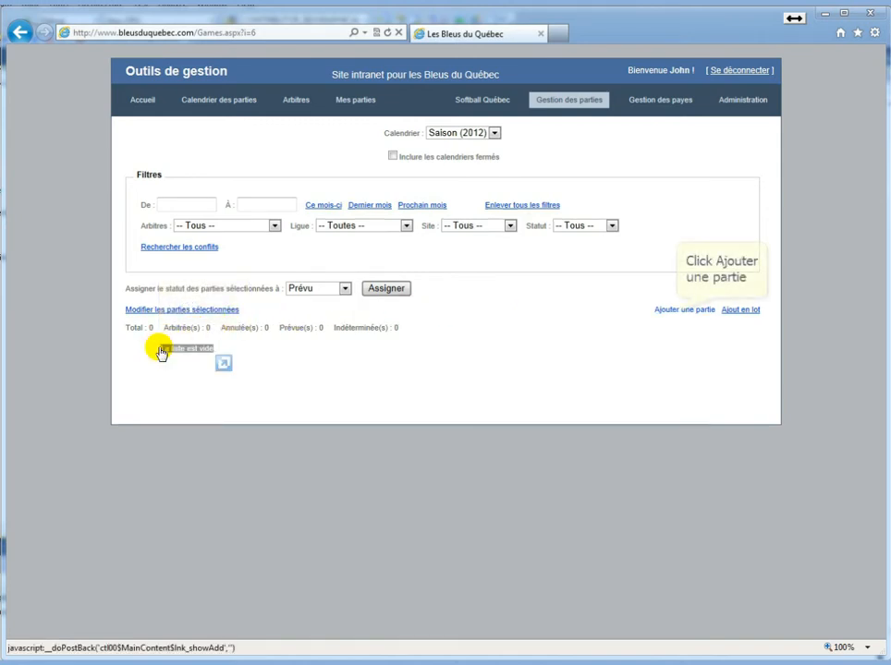
left_click(670, 316)
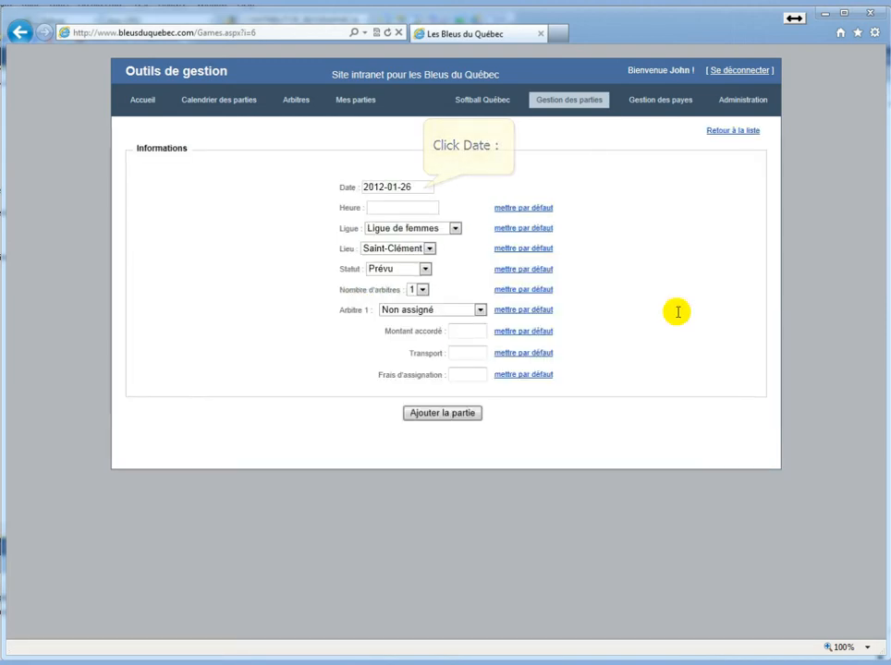
left_click(422, 187)
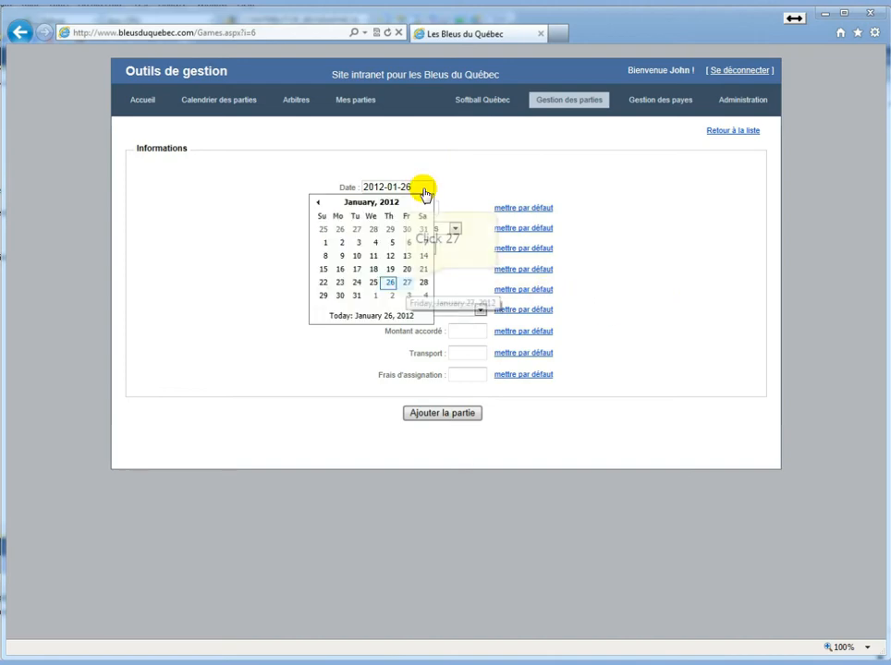
left_click(408, 286)
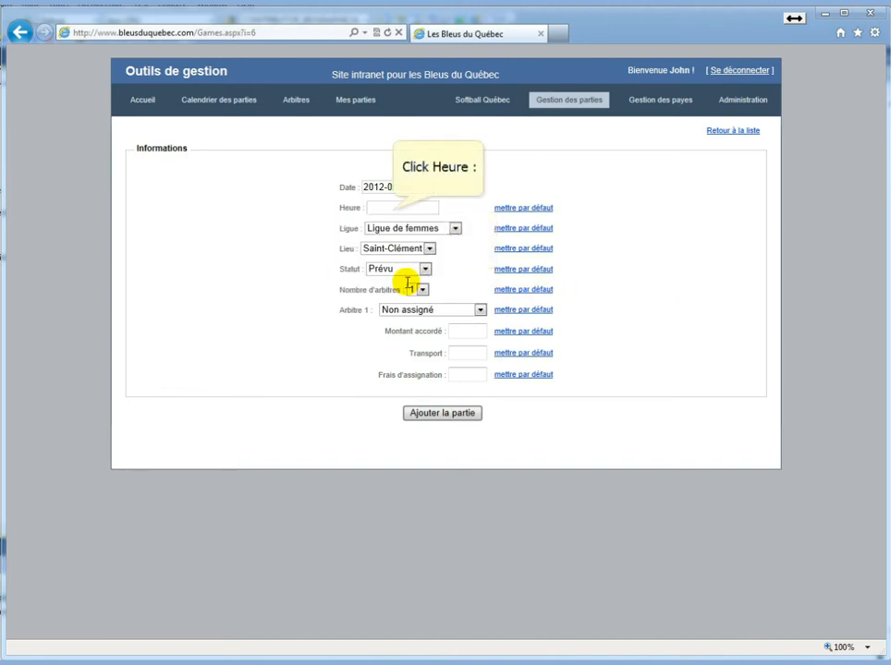
left_click(392, 211)
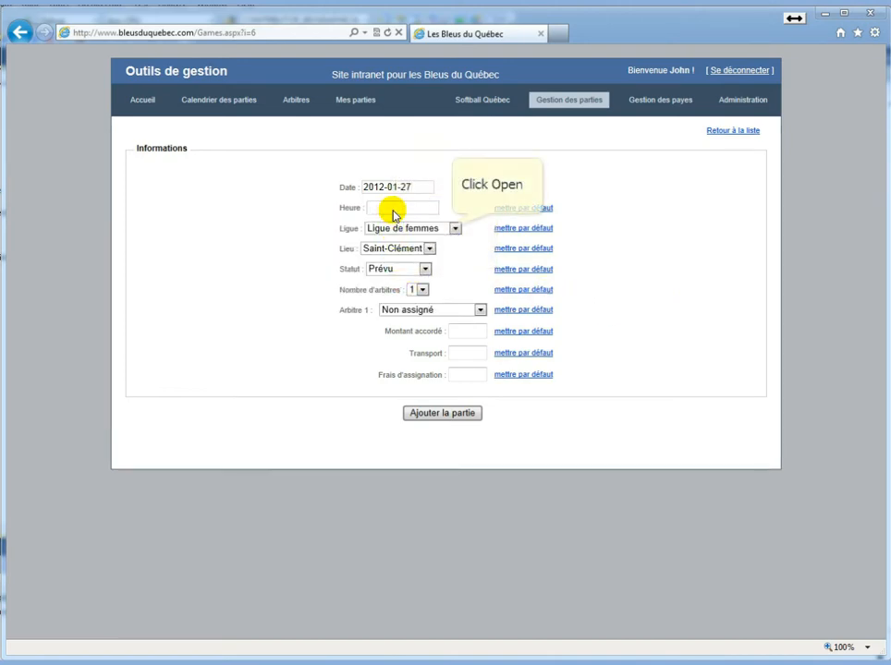
type("1")
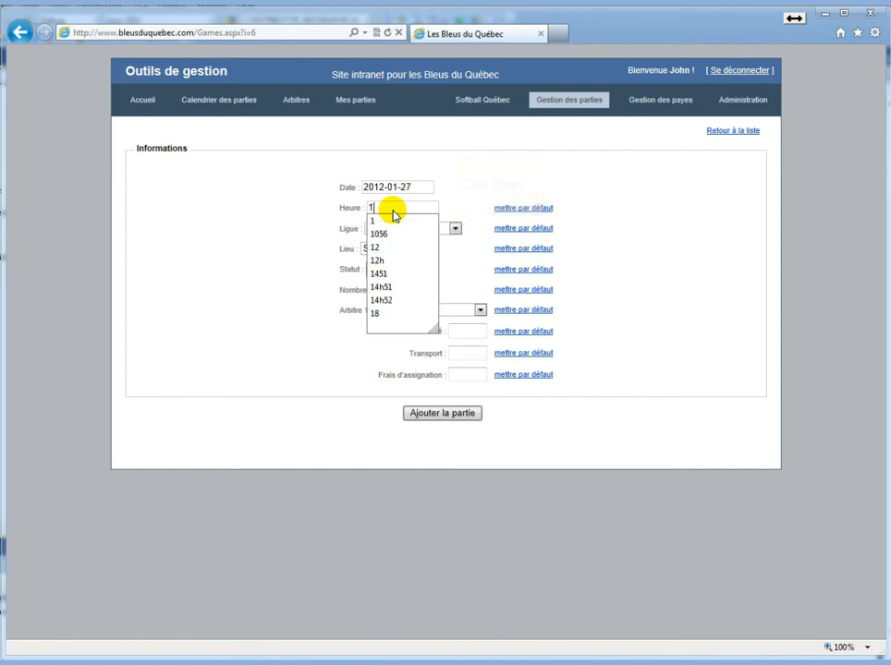
type("9")
Set the game to Ligue de femmes at Saint-Clément with status Prévu
left_click(454, 228)
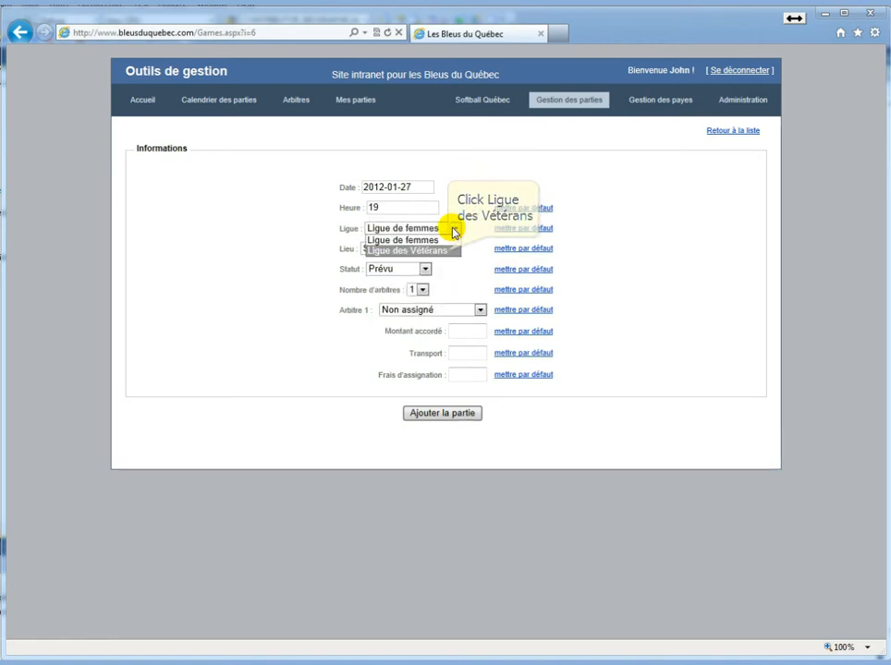
left_click(448, 250)
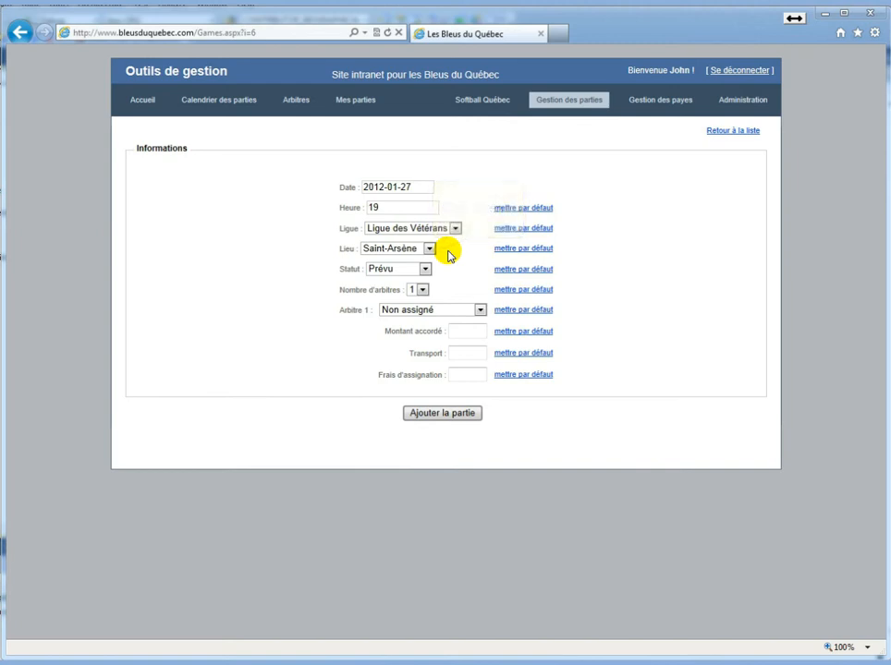
left_click(431, 251)
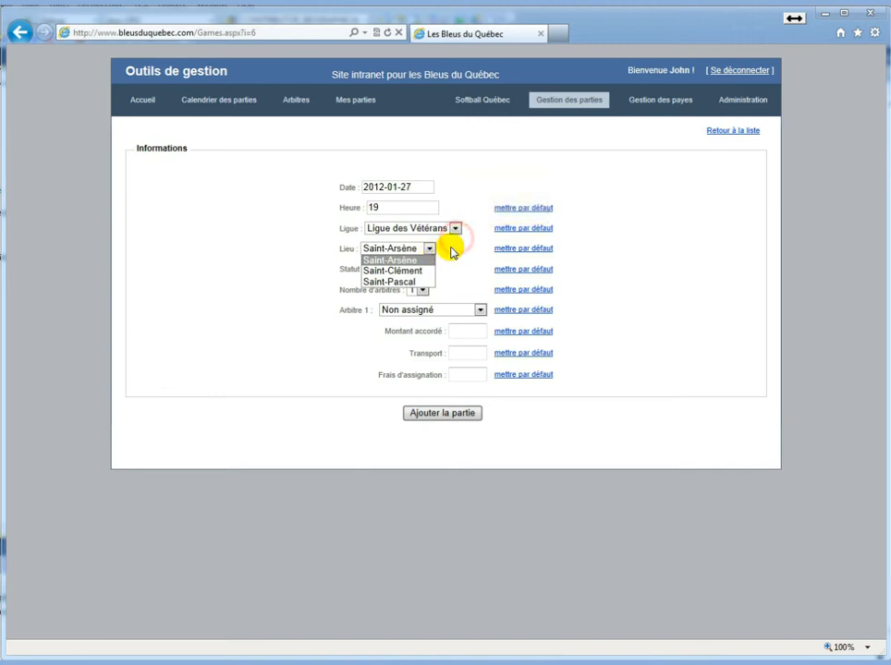
left_click(456, 230)
left_click(452, 240)
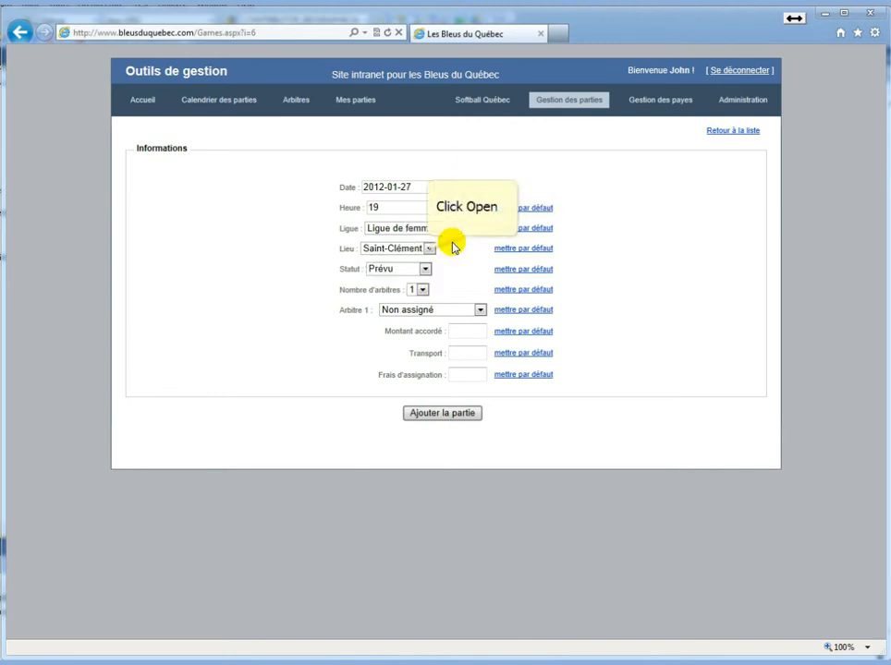
left_click(428, 250)
left_click(388, 256)
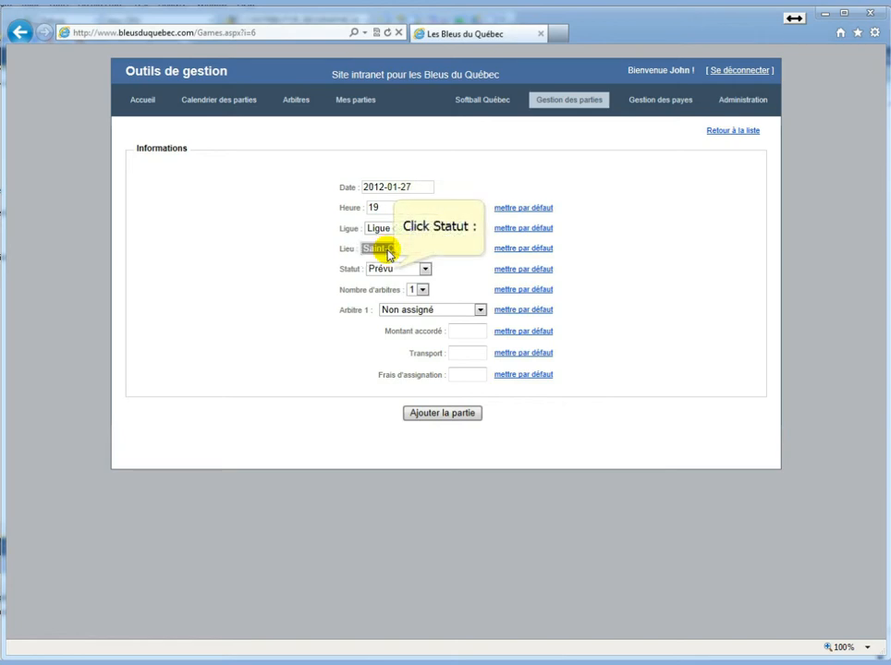
left_click(394, 269)
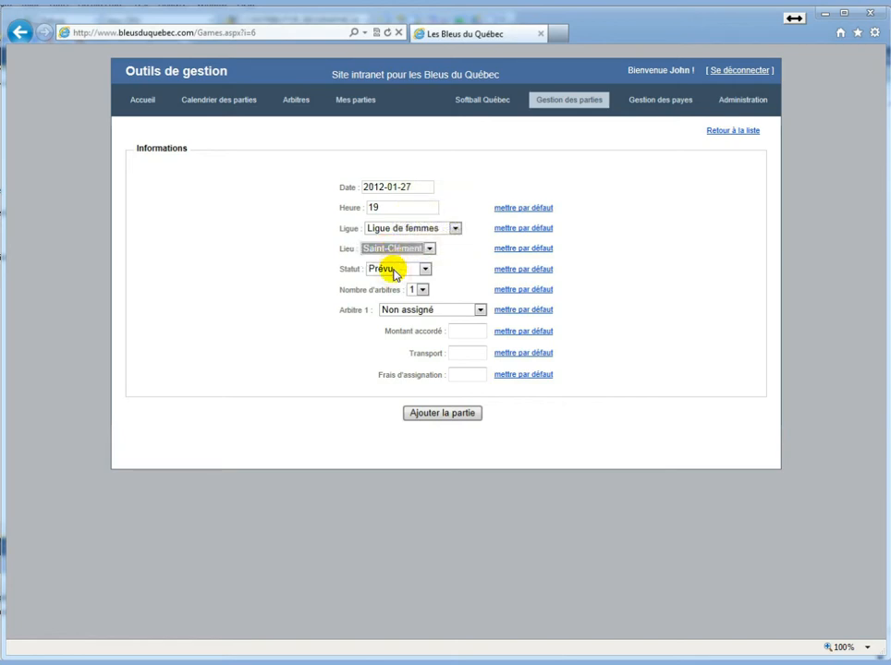
left_click(394, 273)
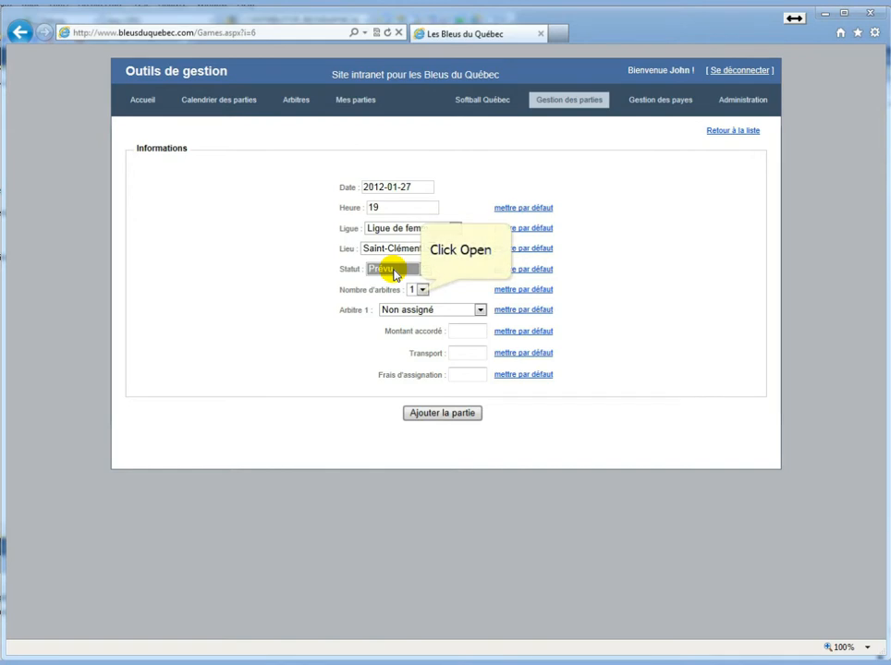
left_click(420, 290)
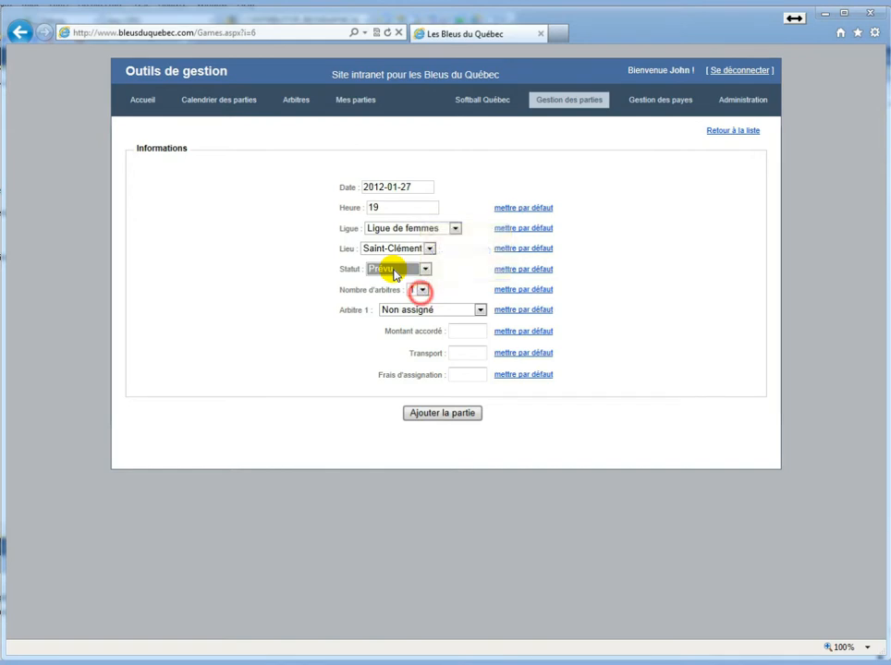
Require two referees for the game, leaving Arbitre 1 Non assigné
left_click(416, 311)
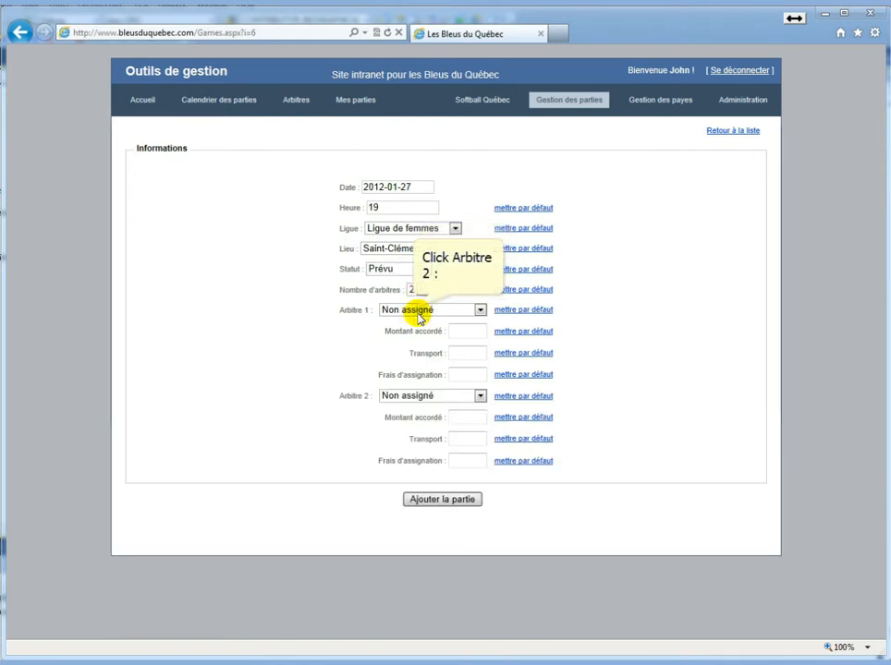
left_click(416, 312)
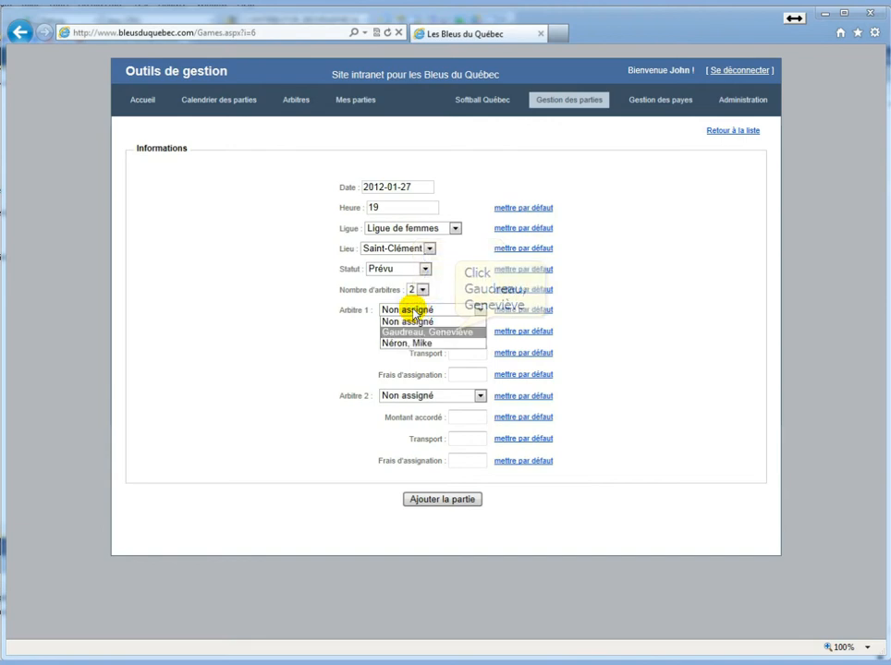
left_click(456, 333)
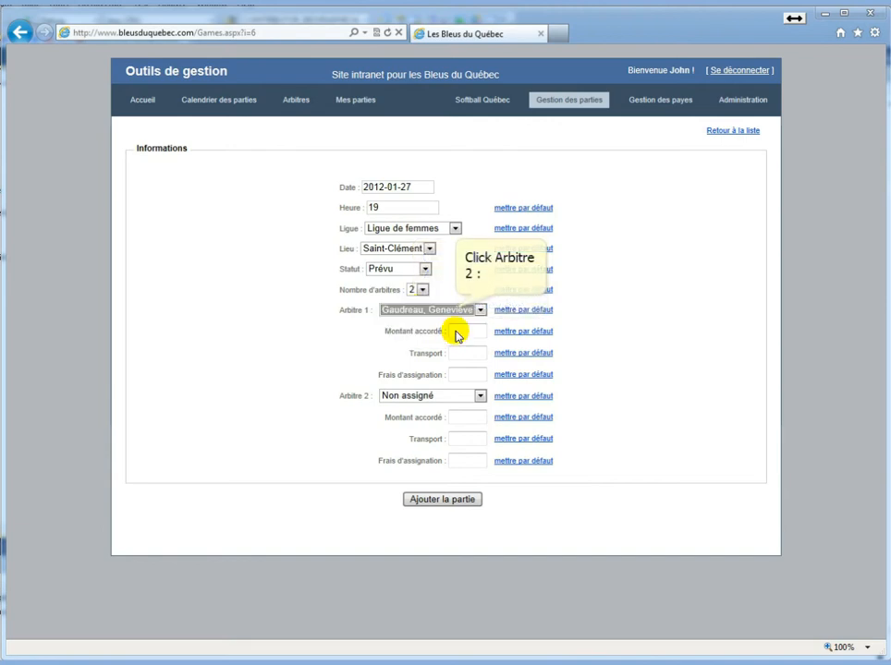
left_click(455, 309)
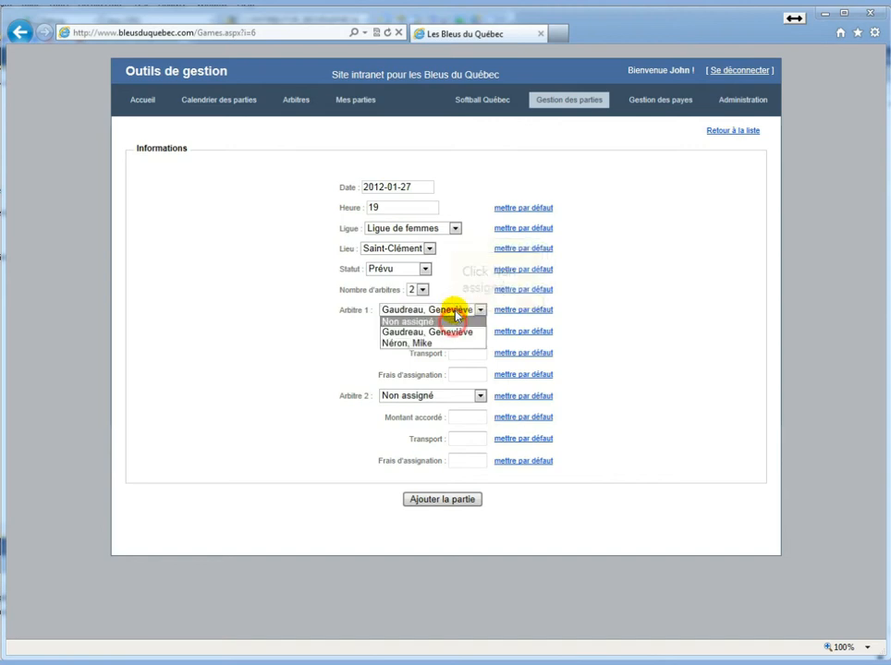
left_click(456, 323)
left_click(330, 343)
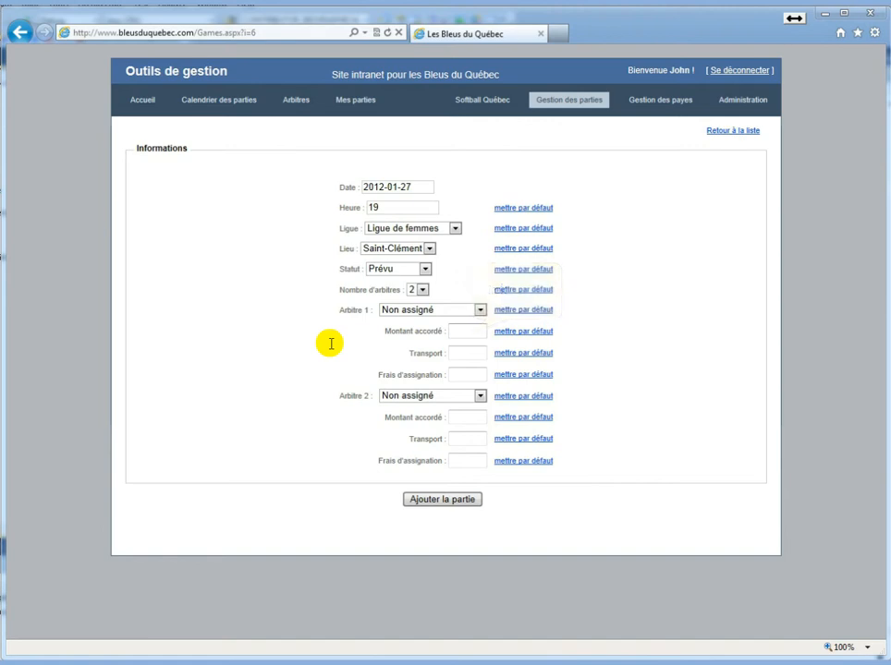
Give both referees Montant accordé 30 and Frais d'assignation 2
left_click(472, 334)
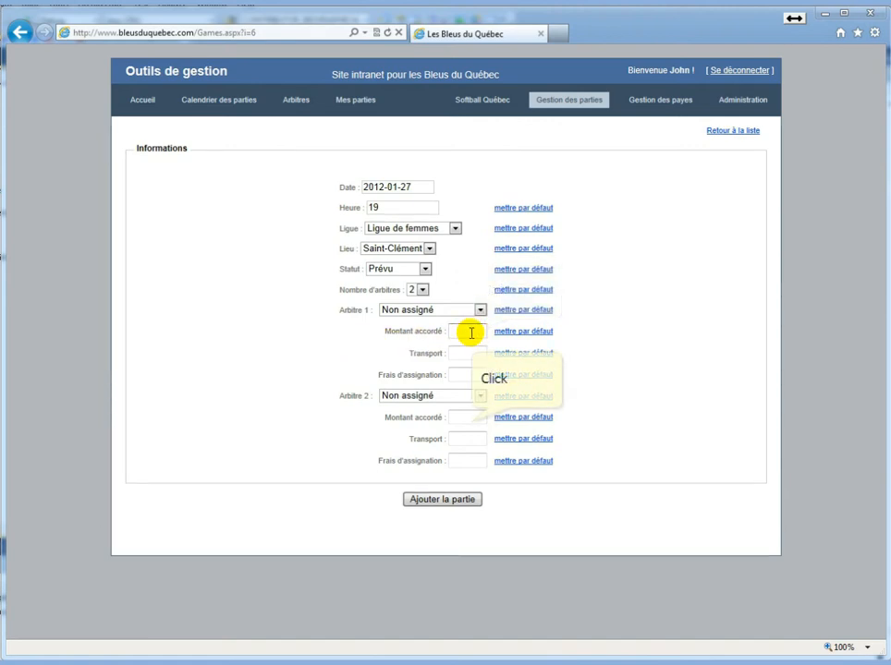
type("30")
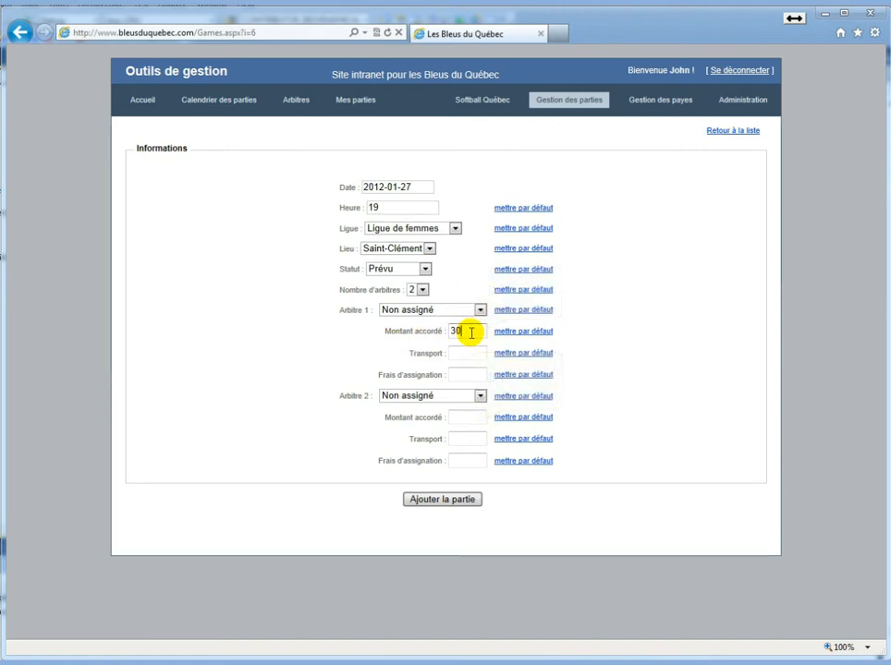
left_click(471, 421)
type("3")
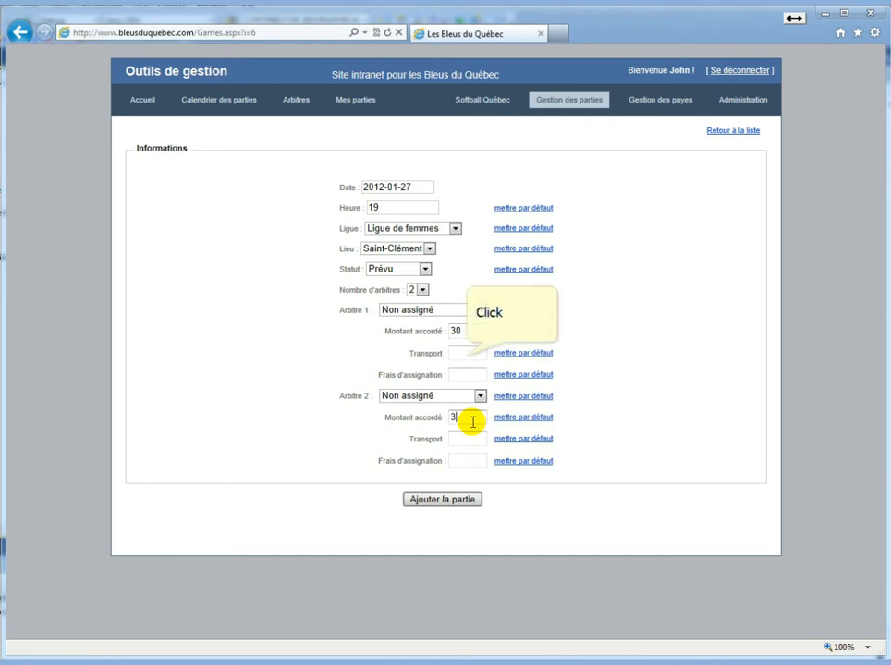
type("0")
left_click(465, 354)
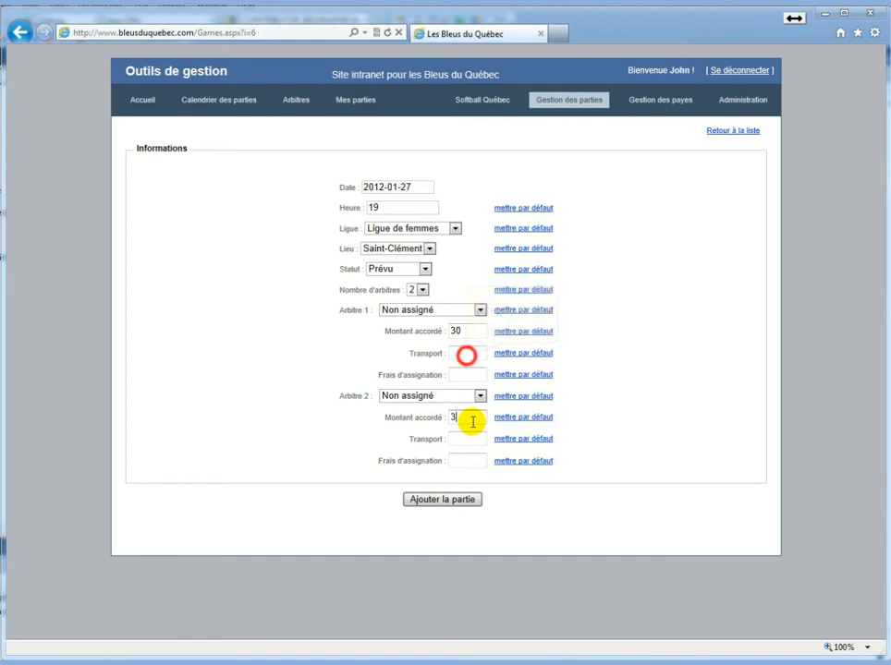
left_click(466, 373)
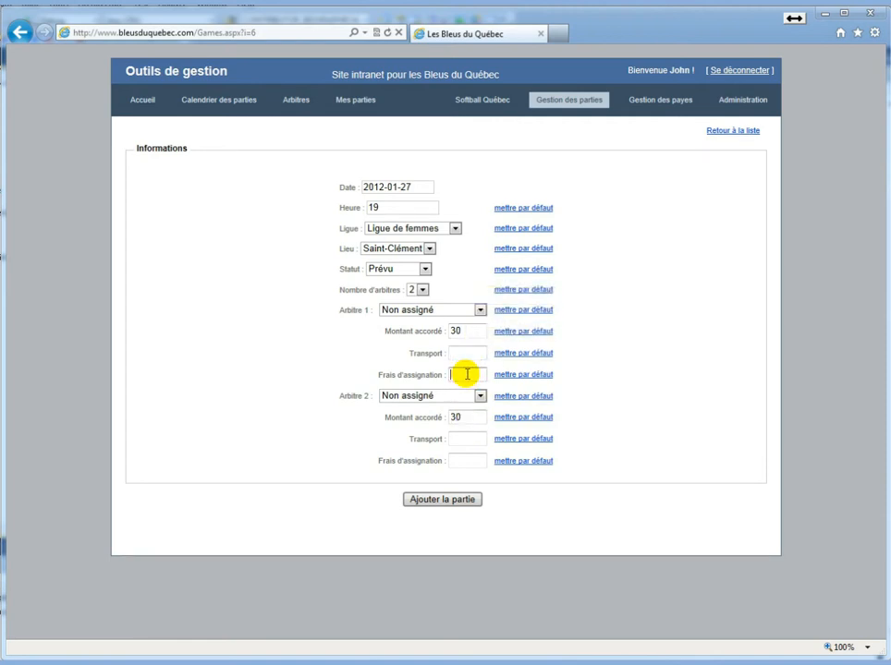
type("2")
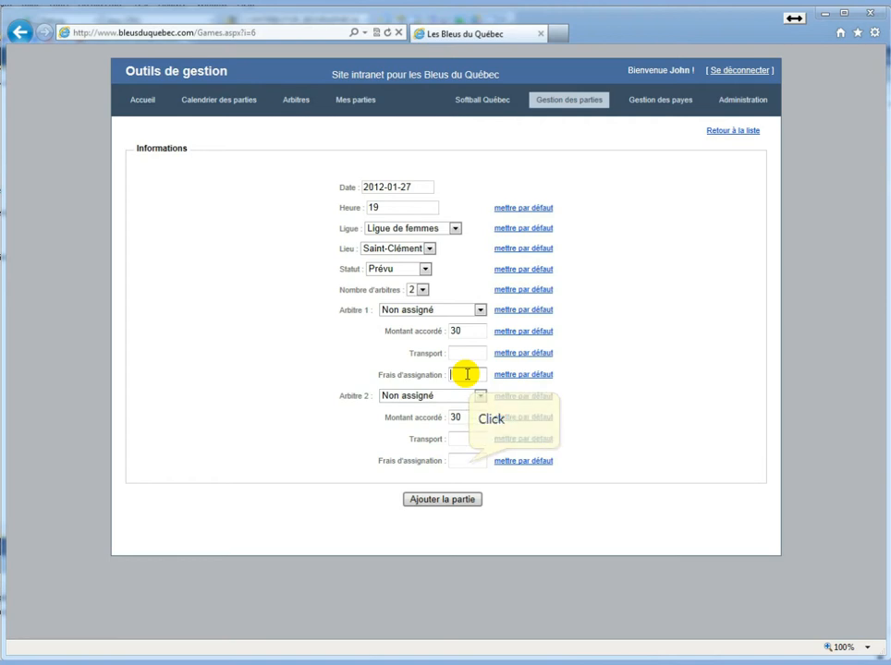
left_click(466, 462)
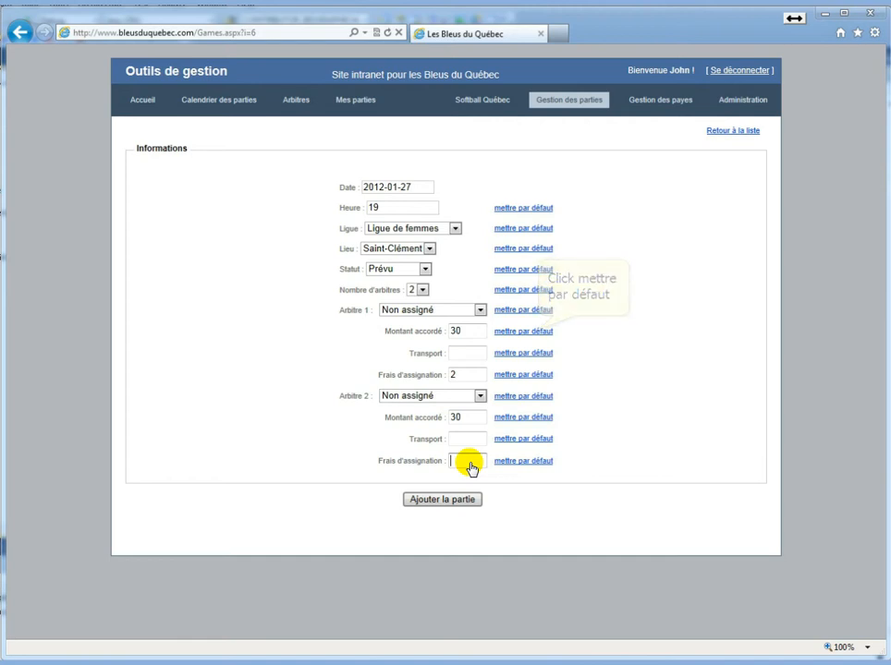
type("2")
left_click(539, 331)
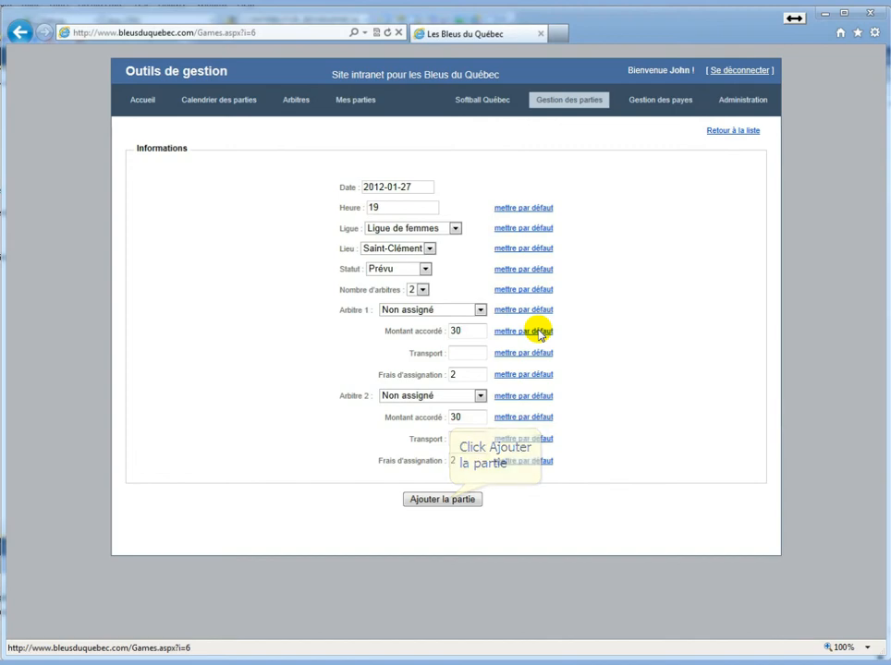
left_click(452, 500)
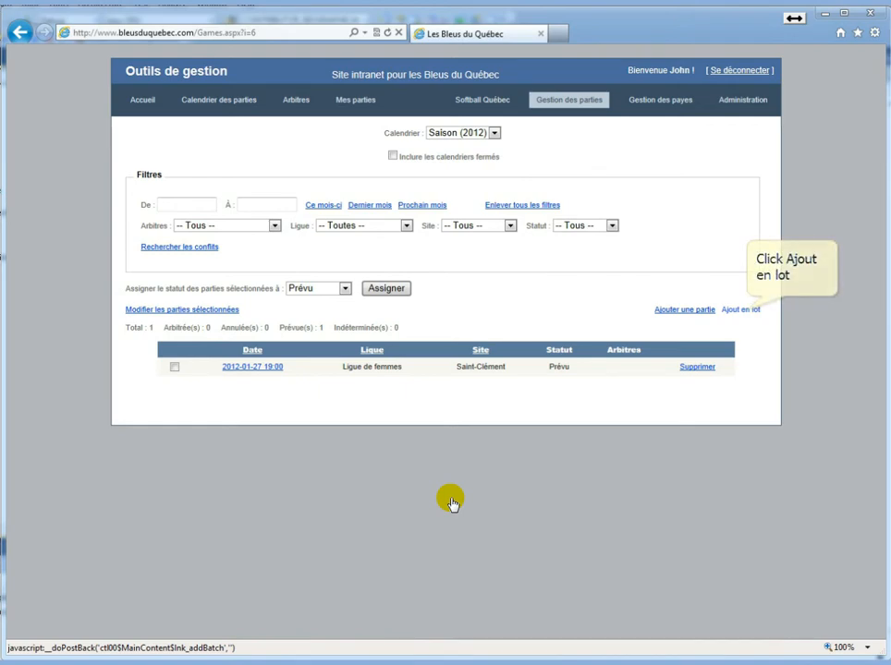
left_click(740, 310)
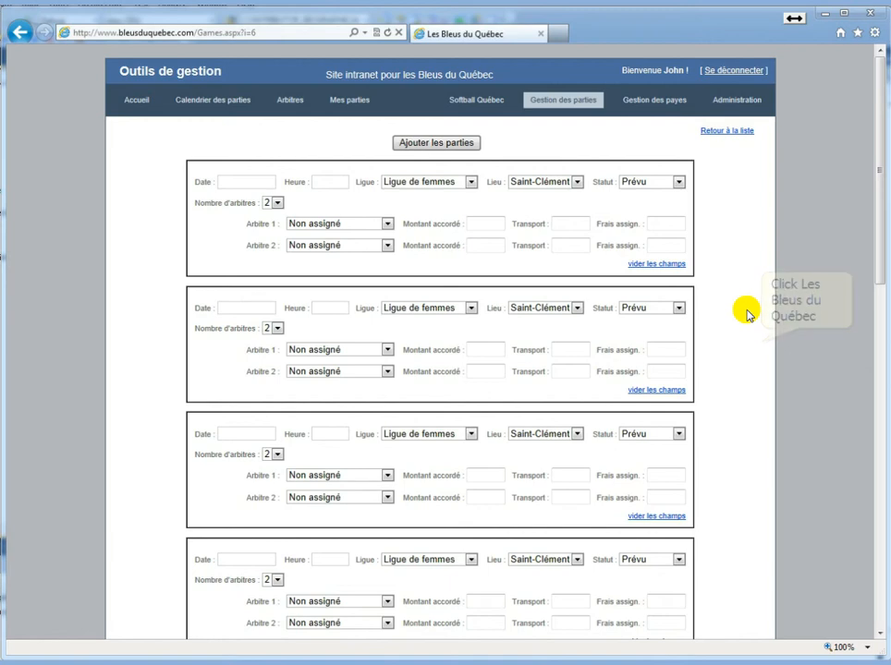
In the first batch card, set date 2012-01-28, hour 20, Ligue des Vétérans and Saint-Pascal
left_click(762, 341)
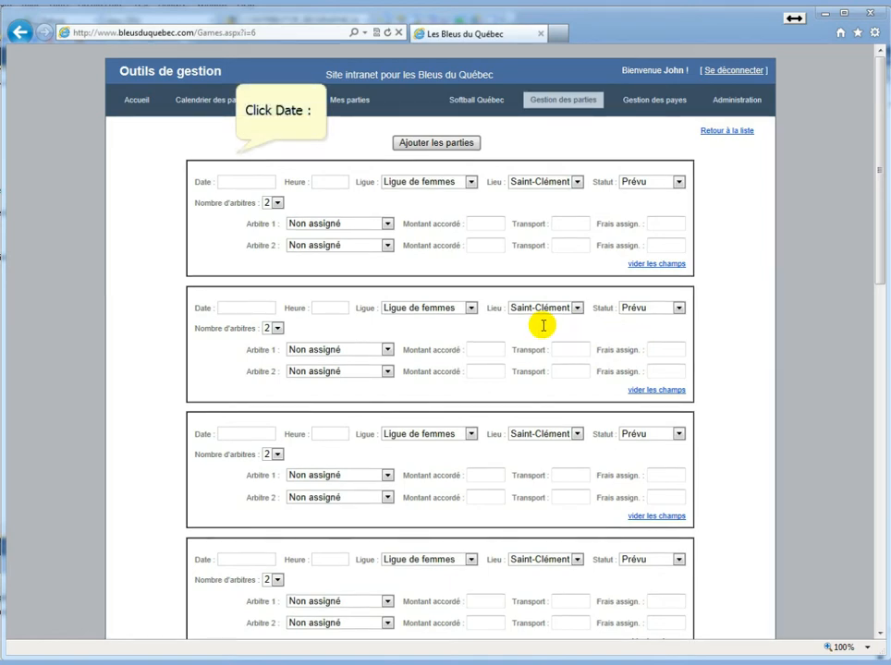
left_click(239, 181)
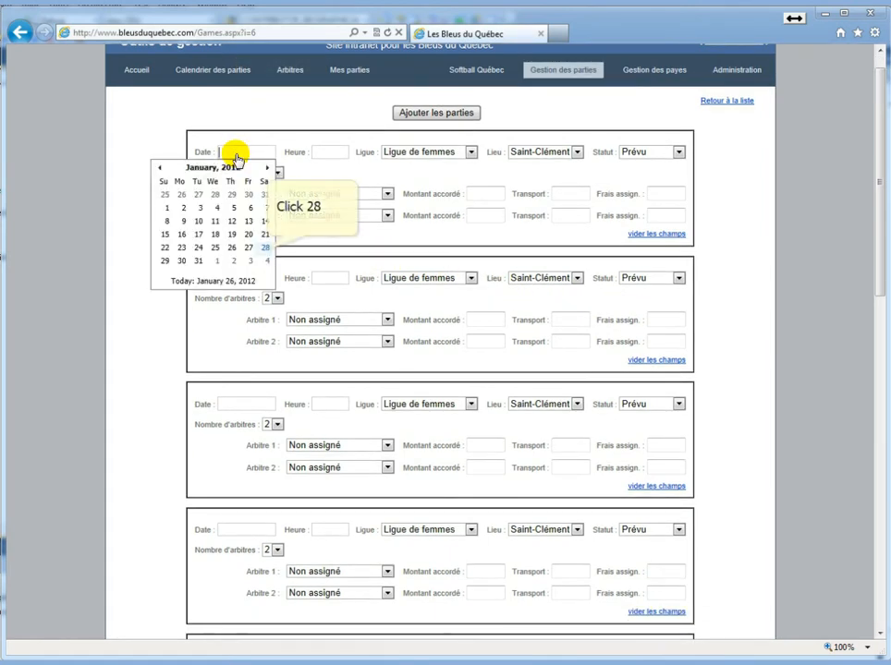
left_click(265, 247)
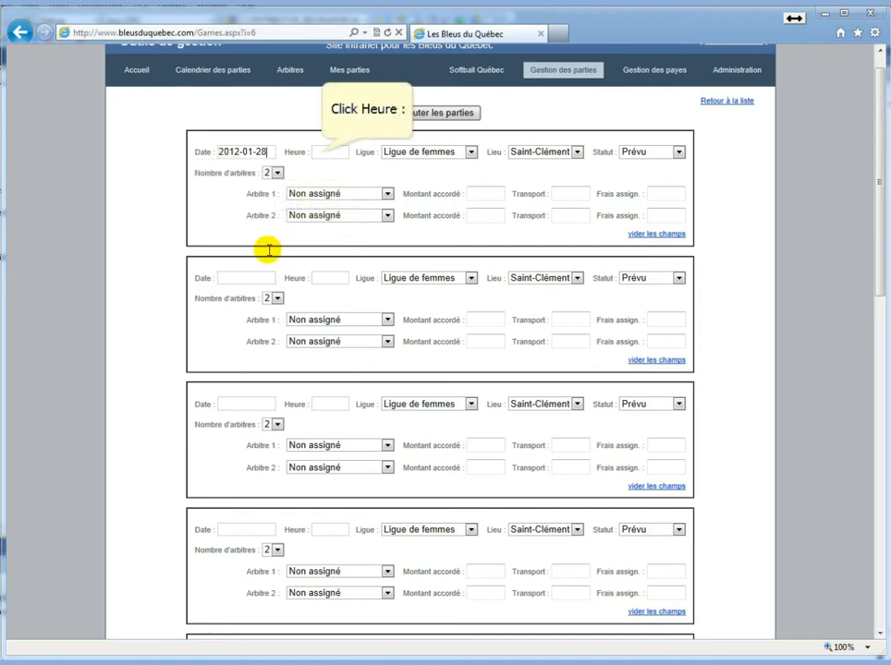
left_click(319, 153)
type("20")
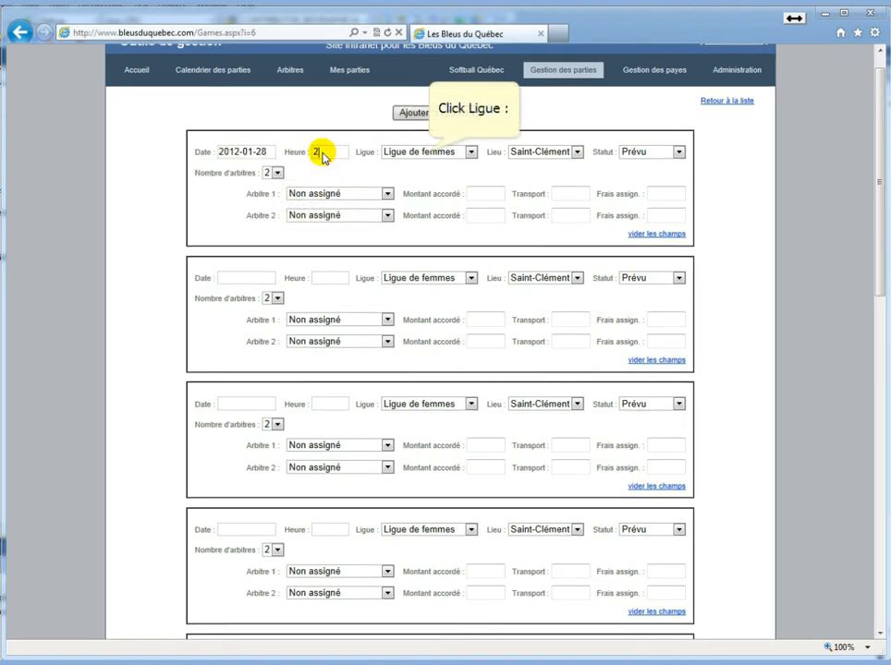
left_click(425, 152)
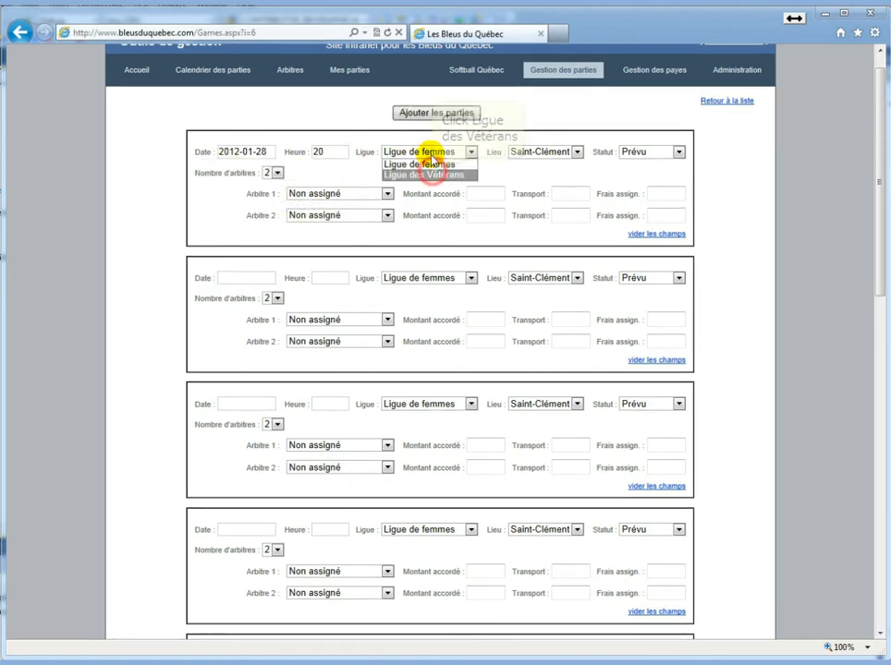
left_click(427, 175)
left_click(537, 150)
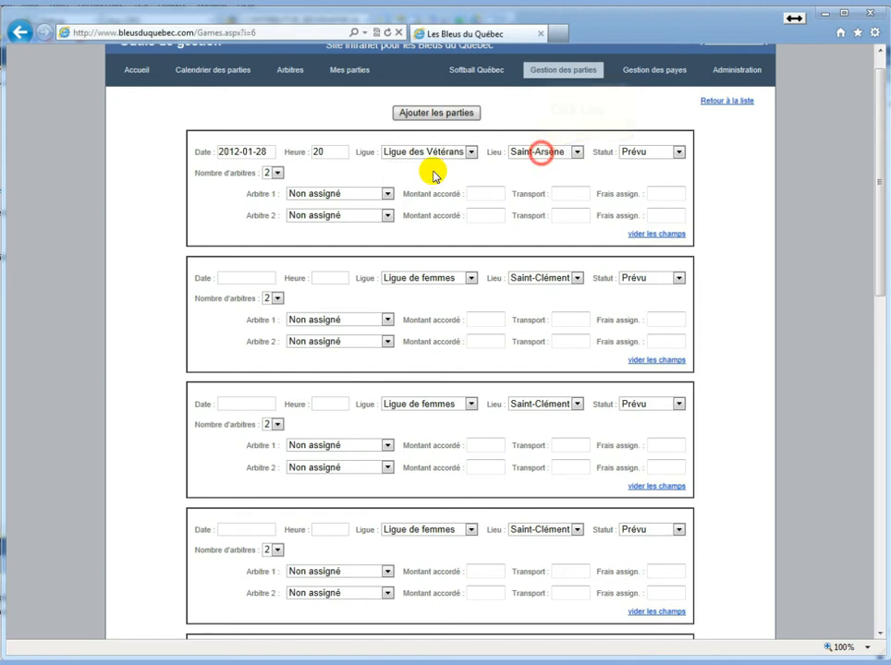
left_click(568, 183)
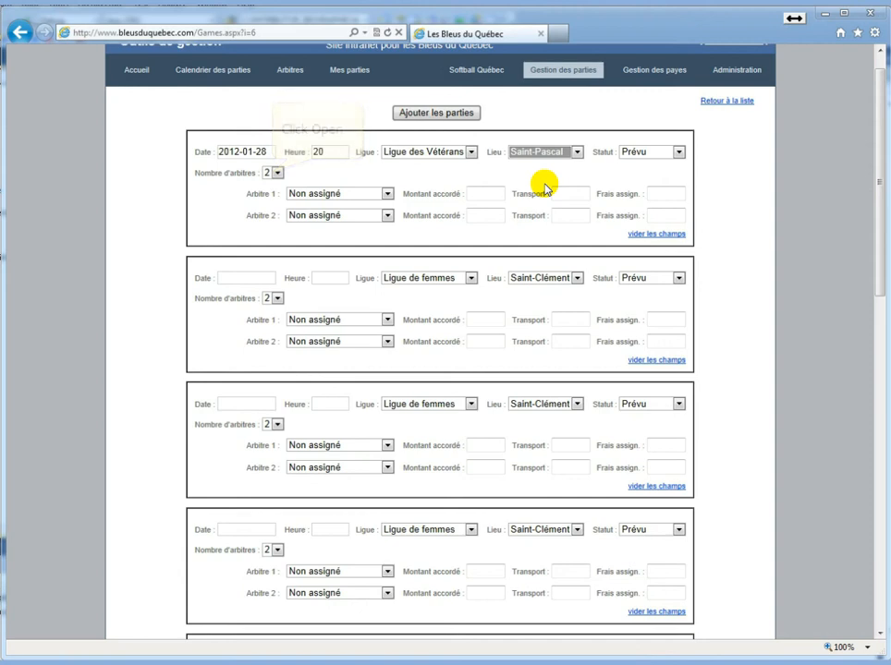
Give that game a single referee with a Montant of 45 and Frais of 5
left_click(277, 174)
left_click(276, 184)
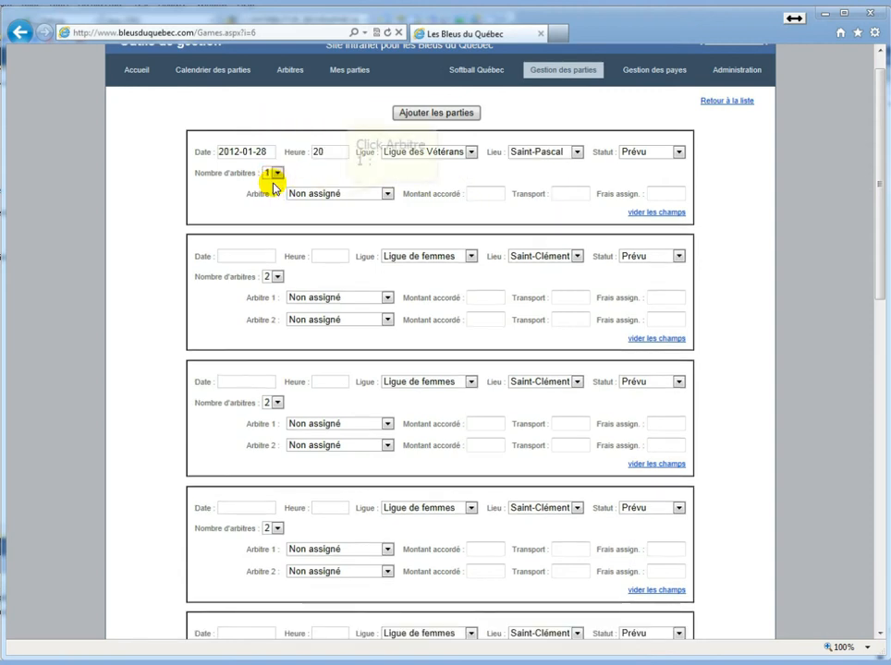
left_click(342, 193)
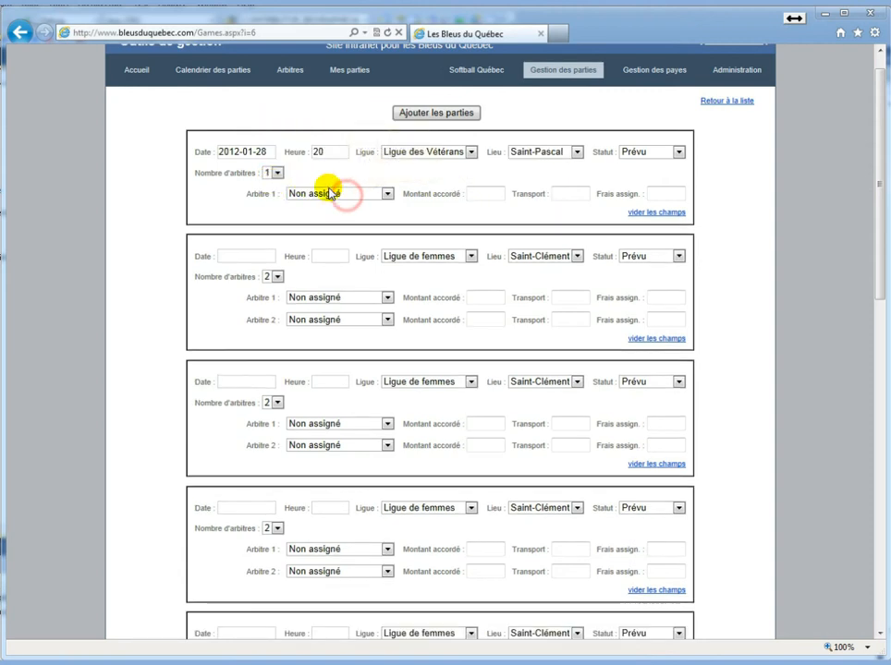
left_click(346, 225)
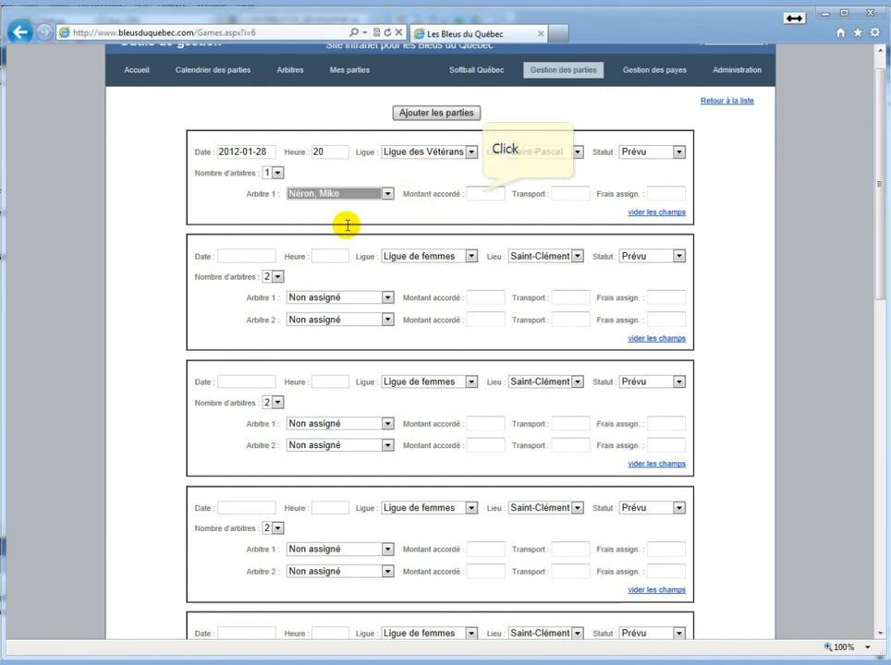
left_click(482, 194)
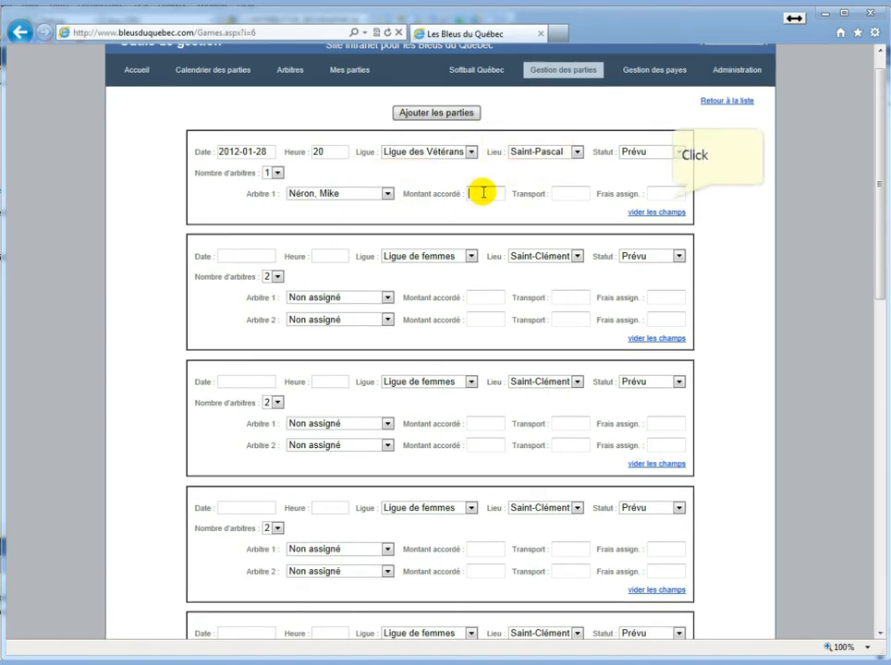
type("45")
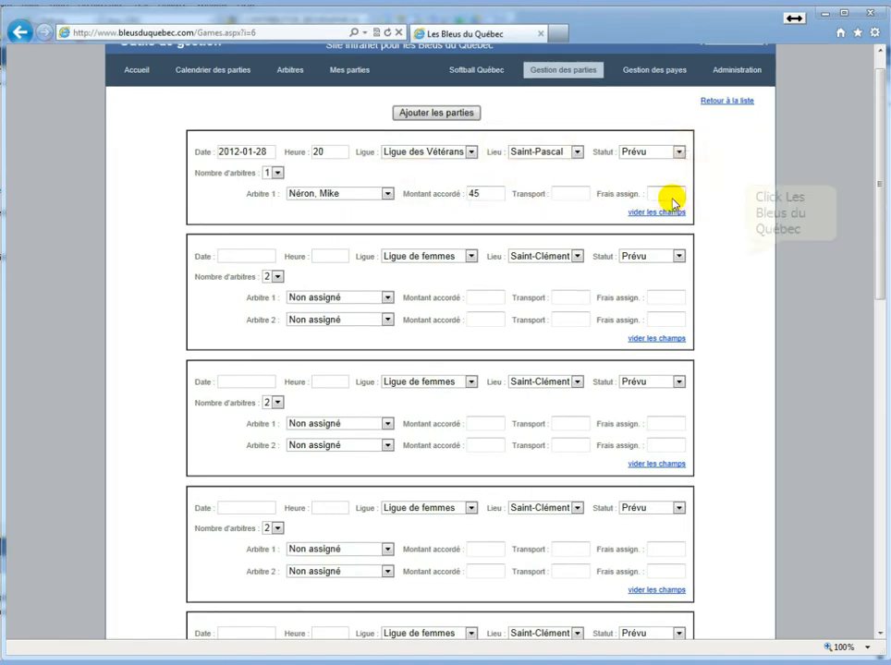
left_click(668, 195)
type("5")
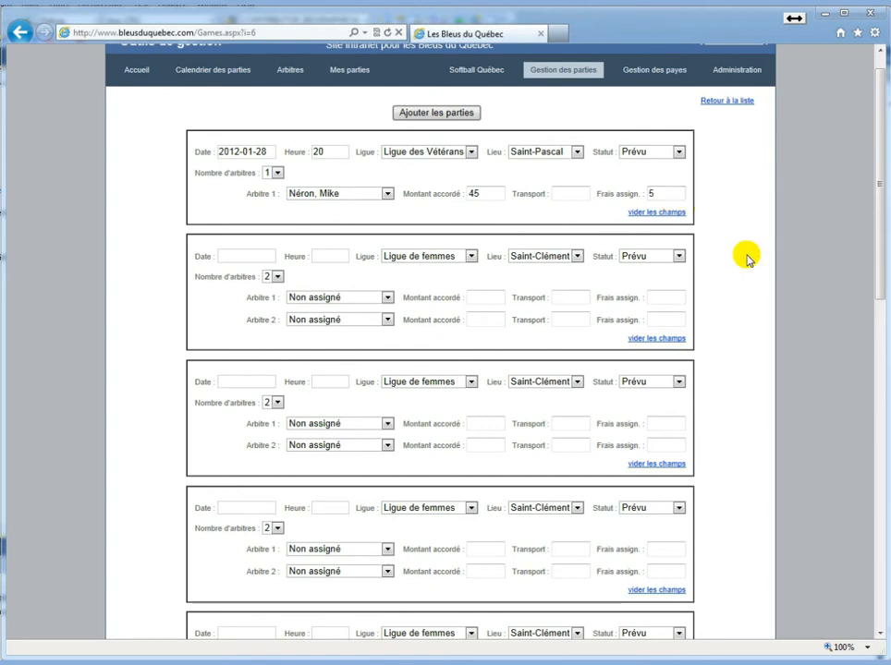
scroll(747, 259, "down", 8)
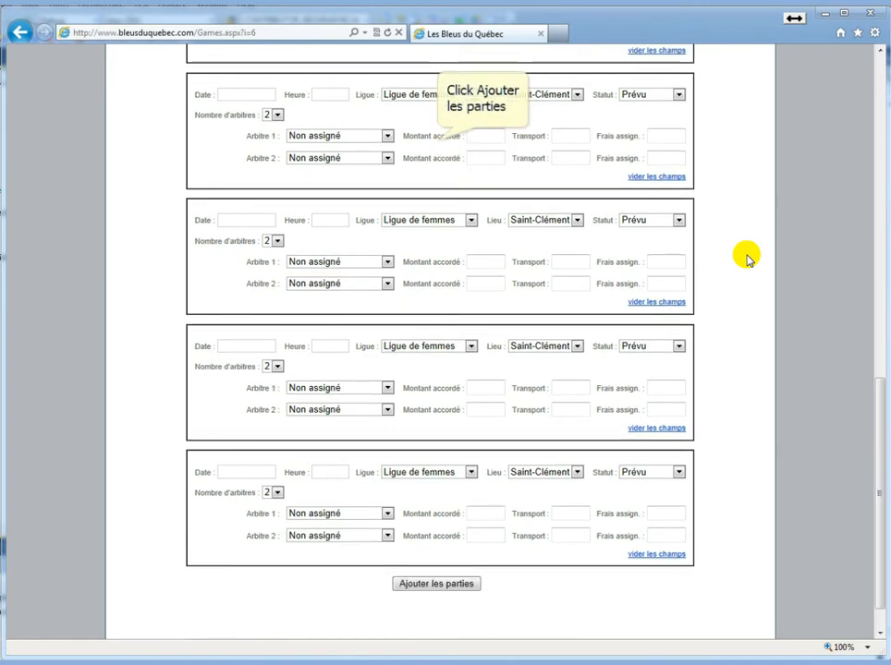
scroll(747, 259, "up", 7)
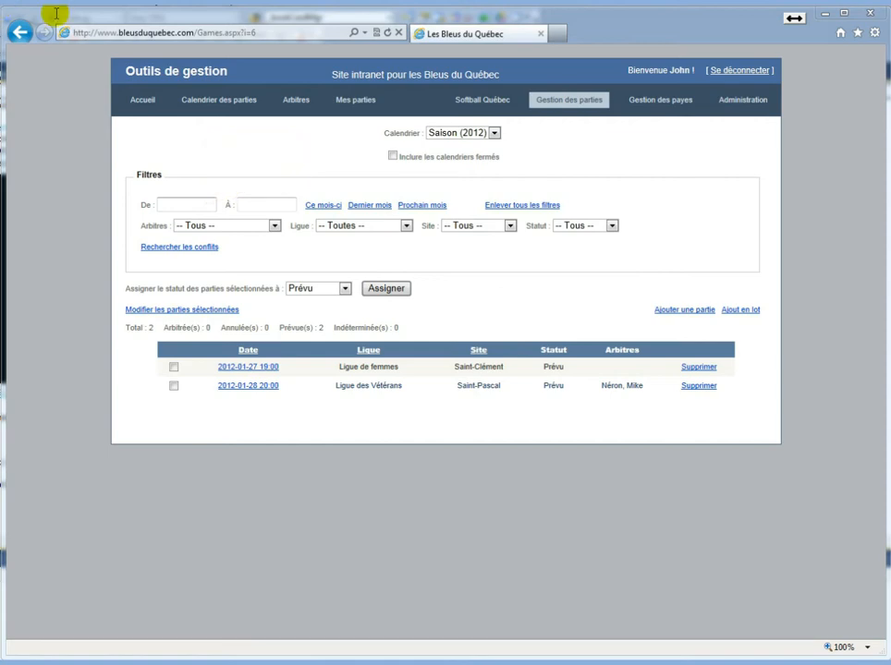
Set the games list date filters and restrict the list to the assigned referee
left_click(208, 204)
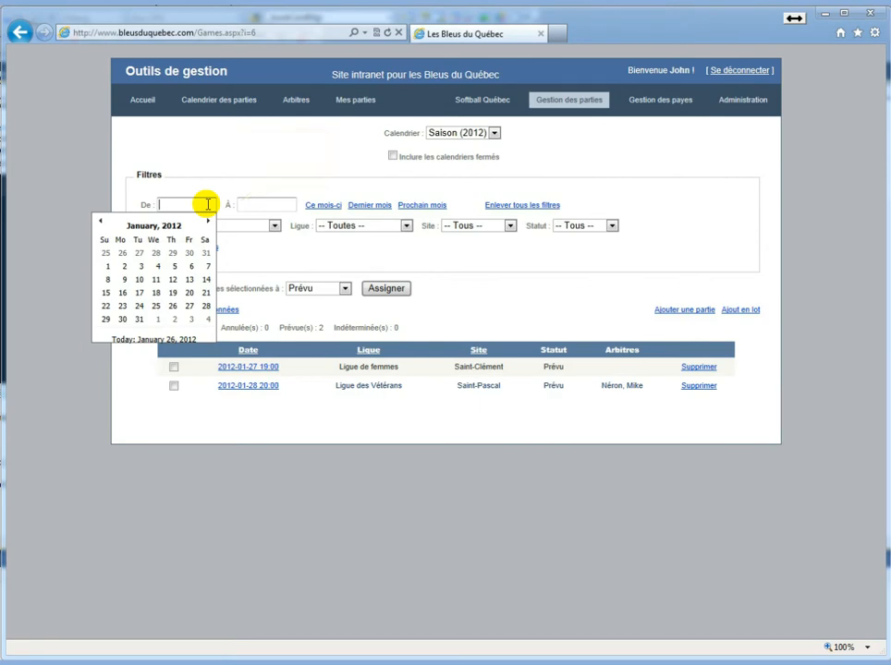
left_click(242, 200)
left_click(163, 226)
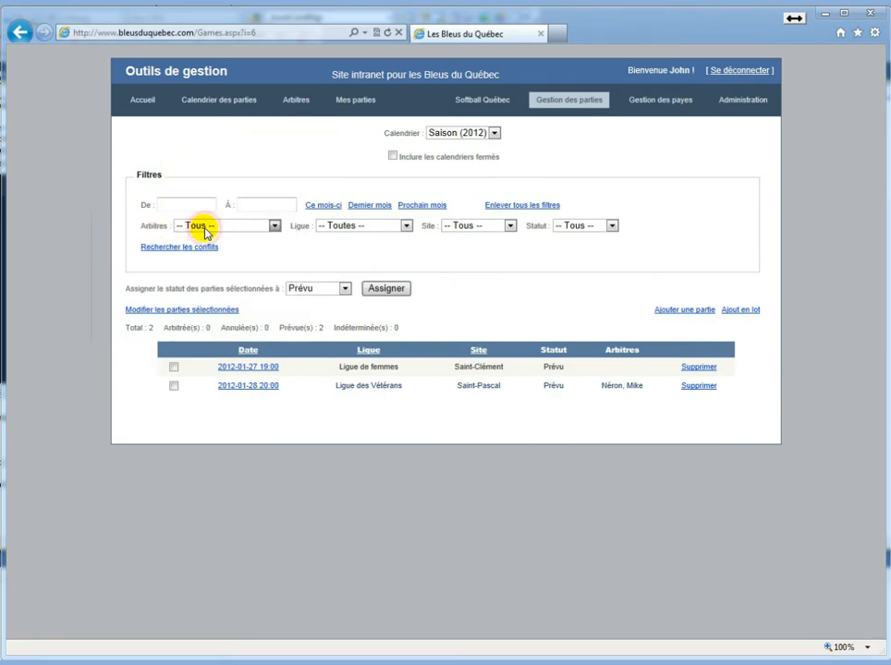
left_click(201, 226)
left_click(228, 257)
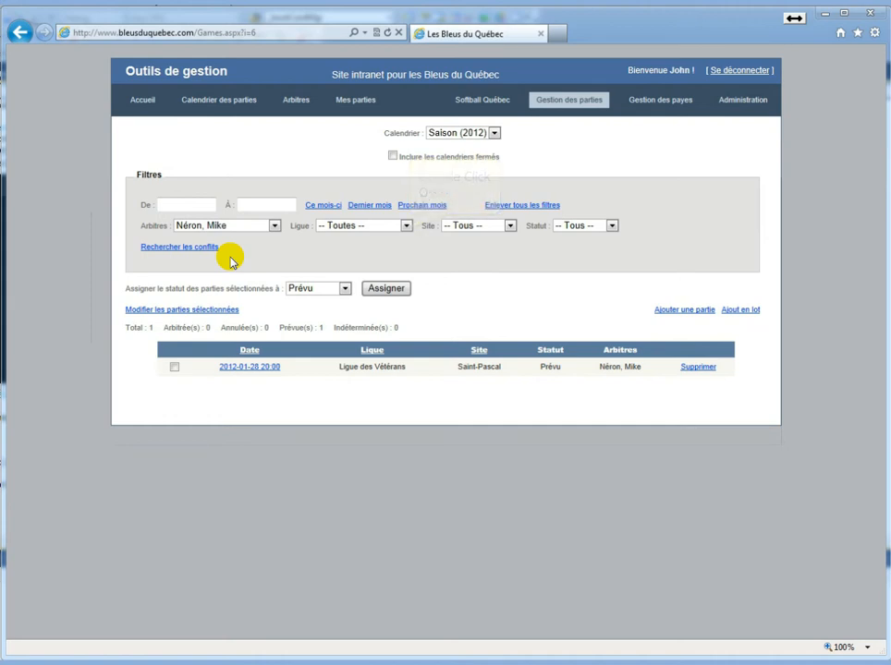
Leave the league, venue and status filters at Tous, then search for the referee's scheduling conflicts
left_click(407, 226)
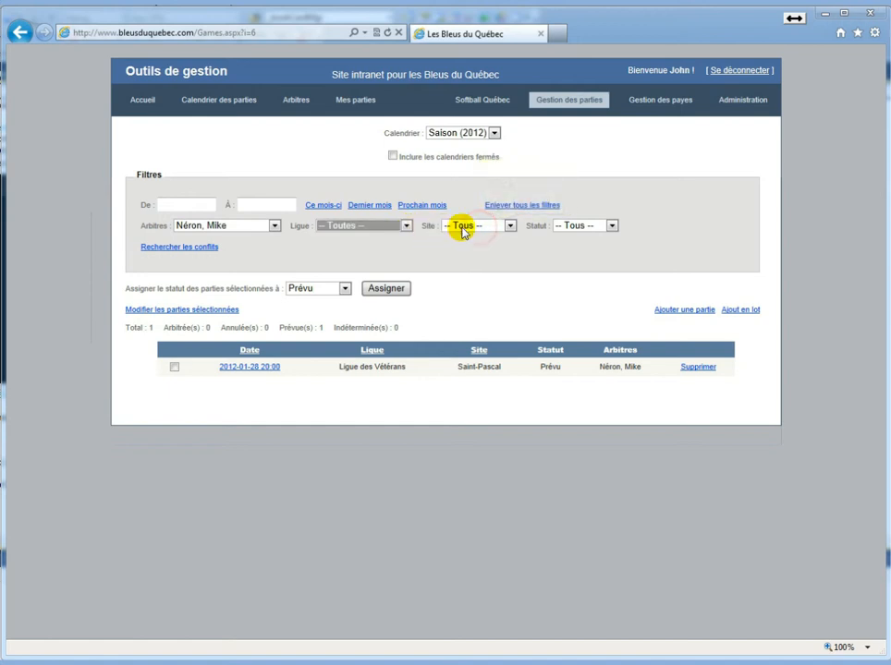
left_click(479, 230)
left_click(479, 235)
left_click(575, 226)
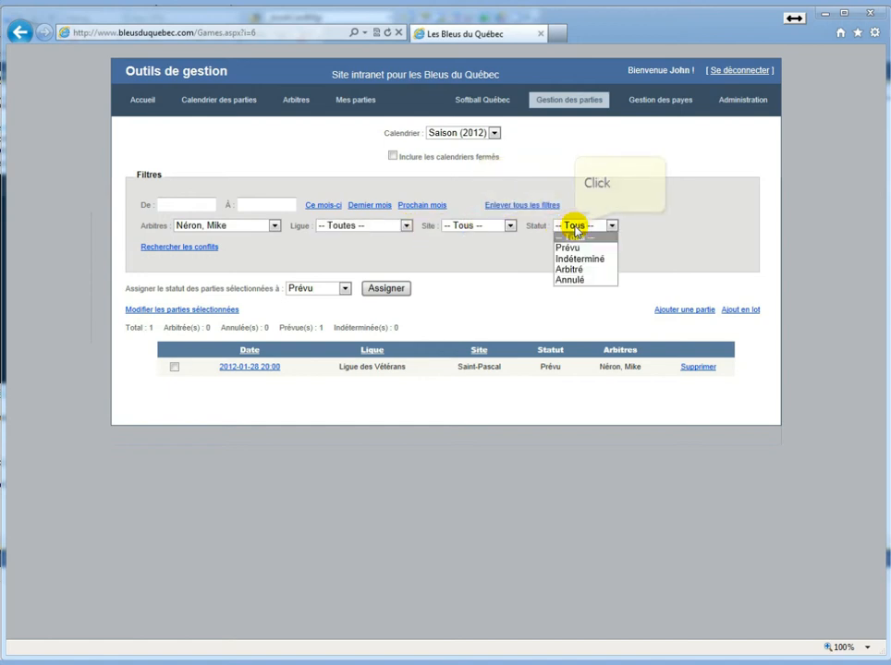
left_click(575, 228)
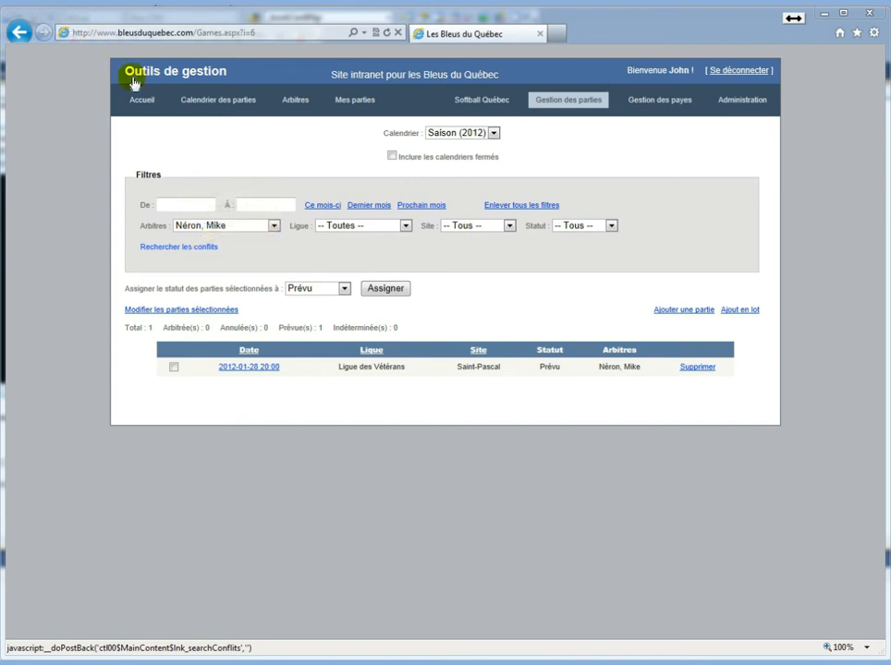
left_click(187, 249)
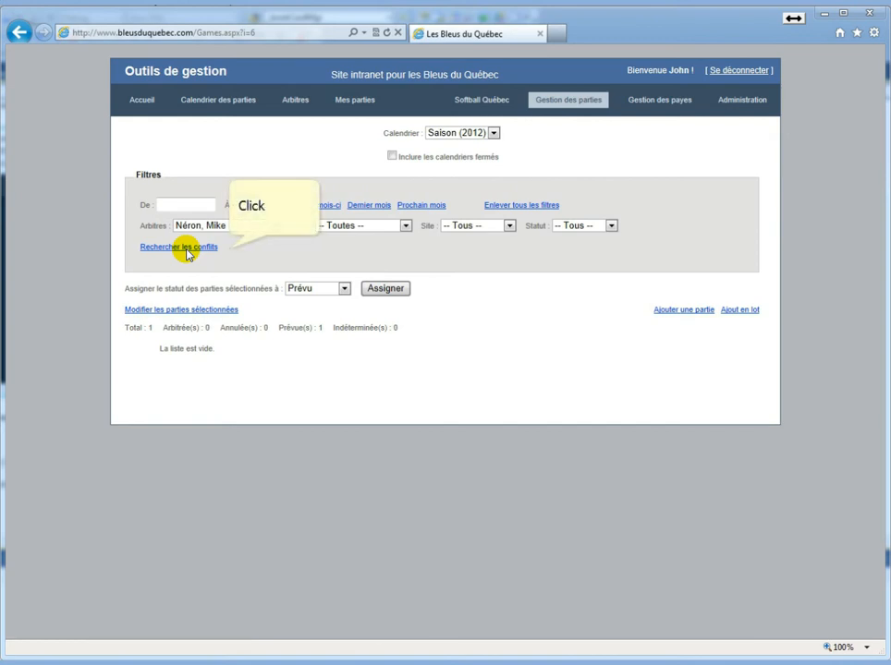
Rerun the conflict search, then go to the Gestion des payes page
left_click(214, 250)
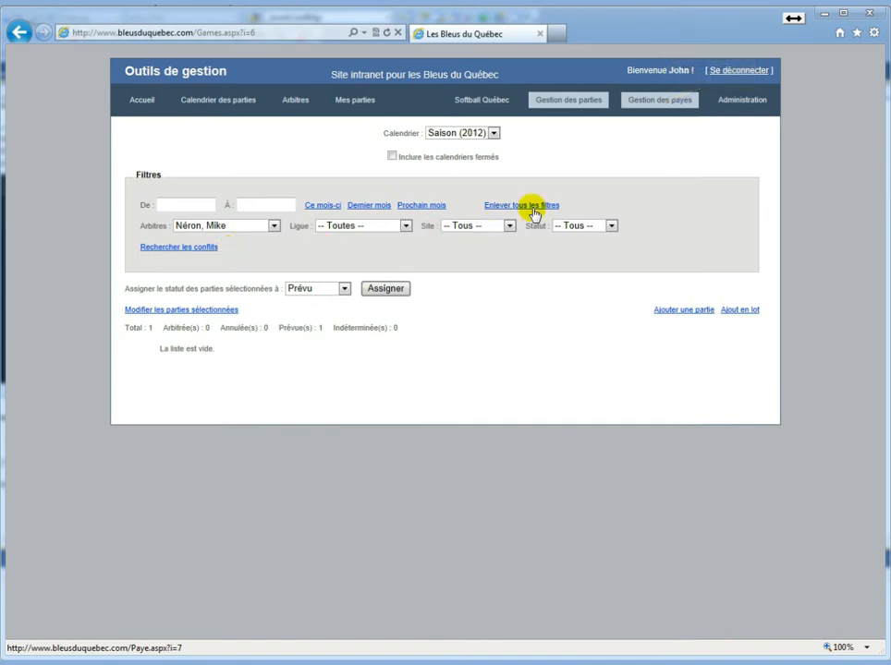
left_click(658, 99)
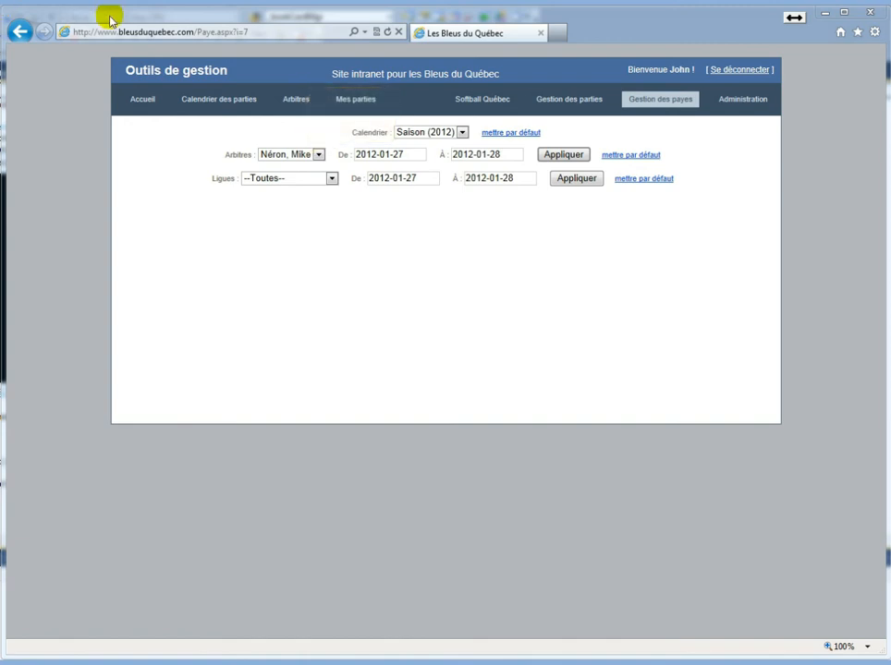
Apply the referee's pay report for 2012-01-27 to 2012-01-28 and confirm totals of 0,00 $
left_click(305, 155)
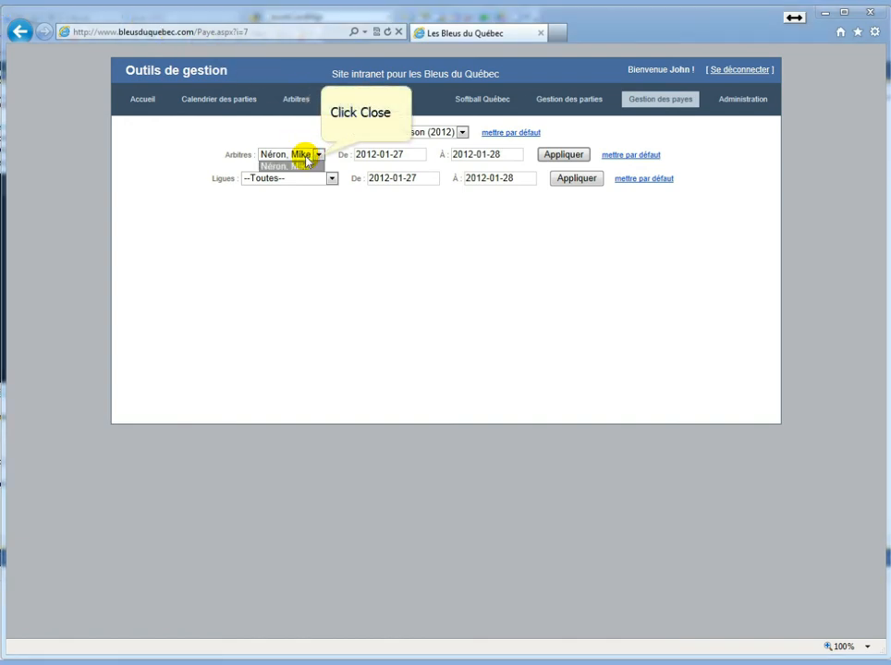
left_click(321, 157)
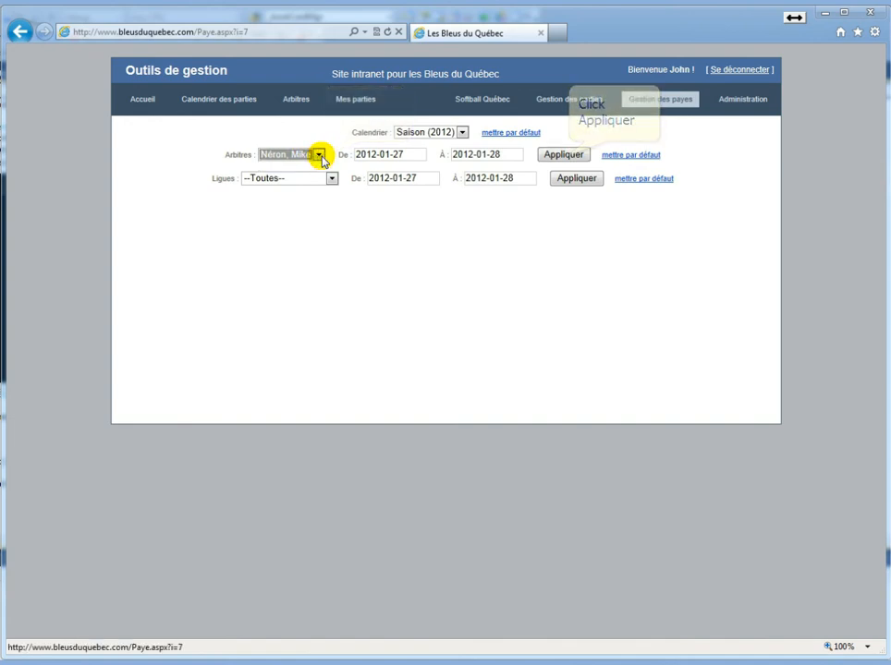
left_click(565, 155)
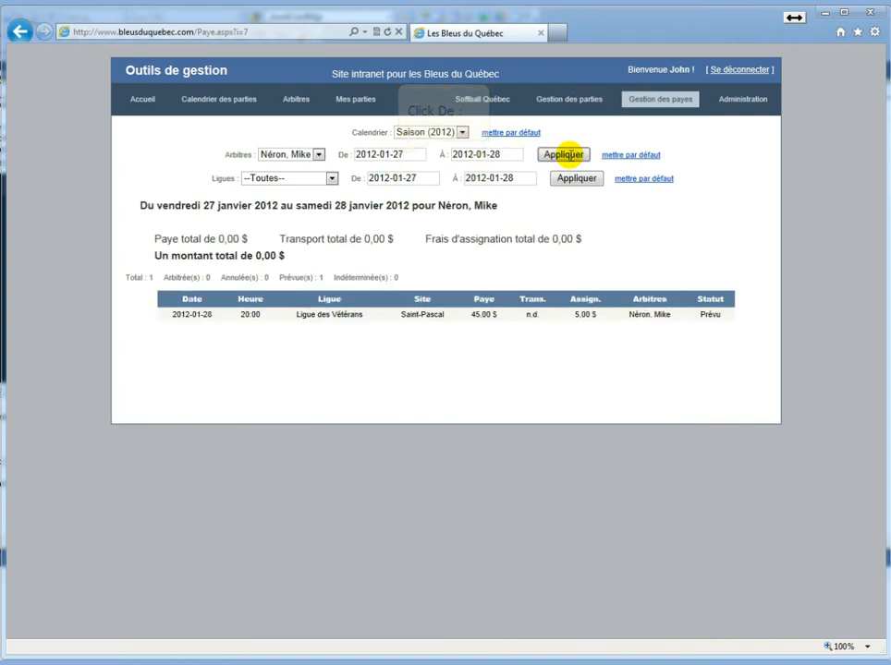
left_click(398, 155)
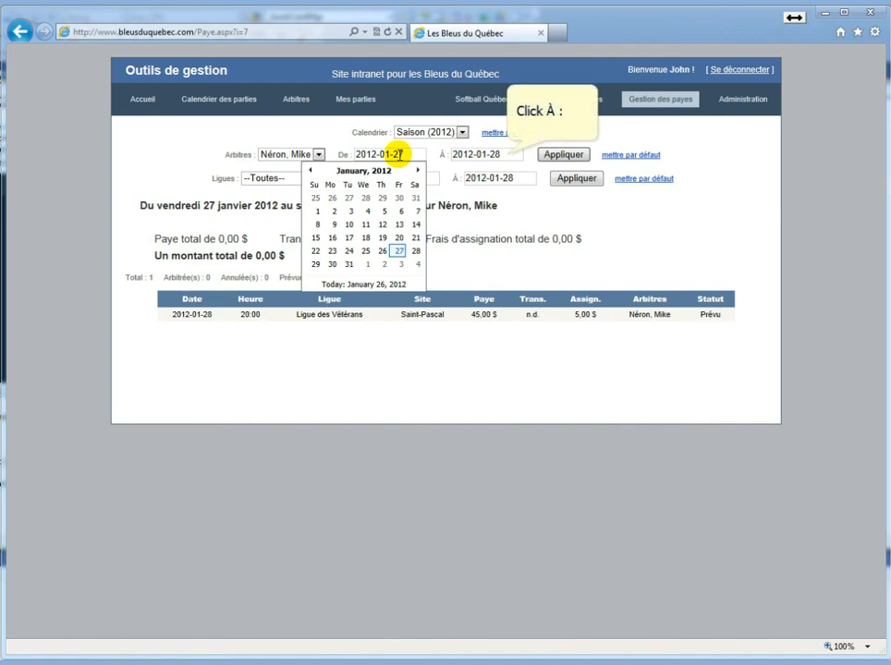
left_click(452, 154)
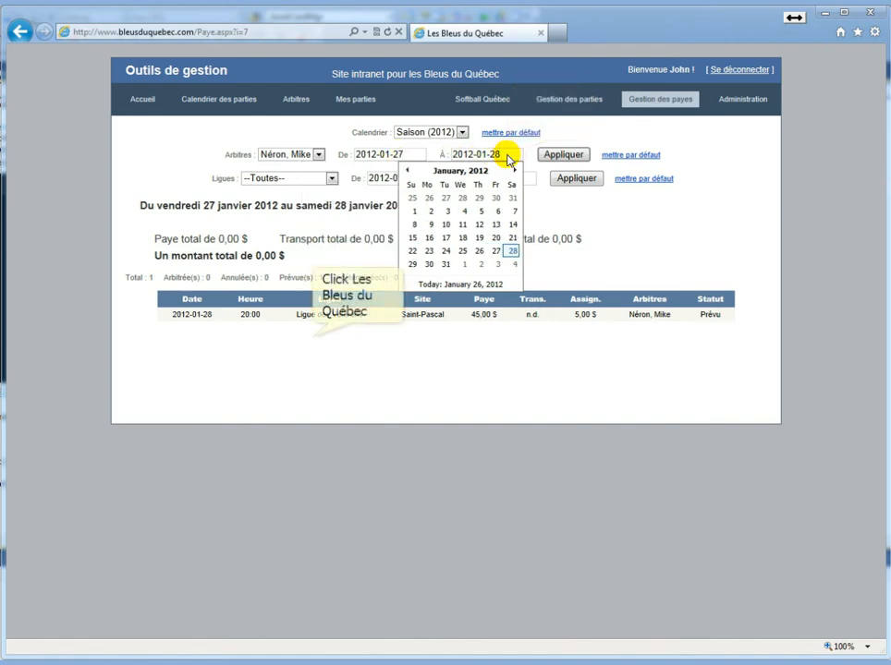
left_click(311, 335)
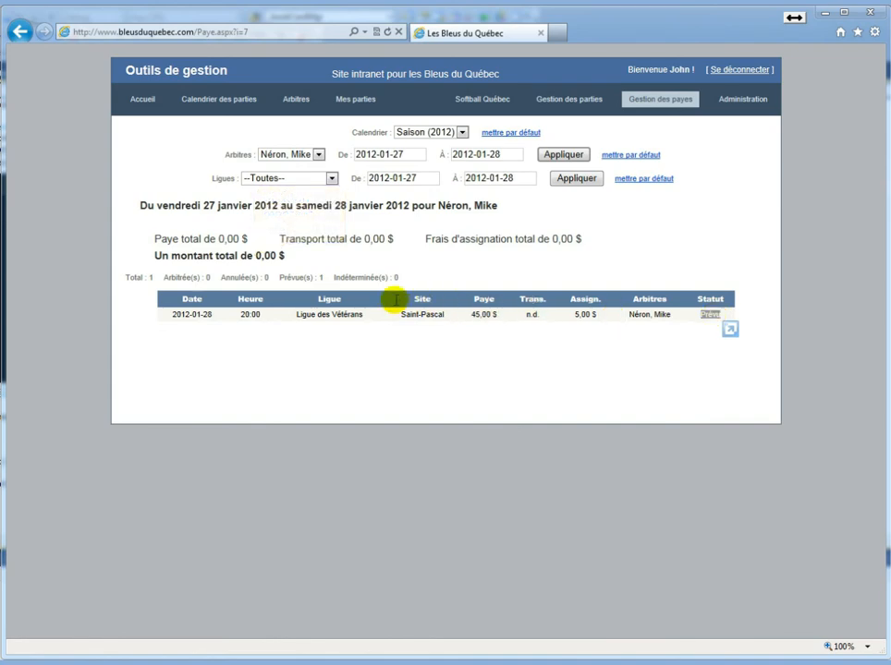
left_click(259, 260)
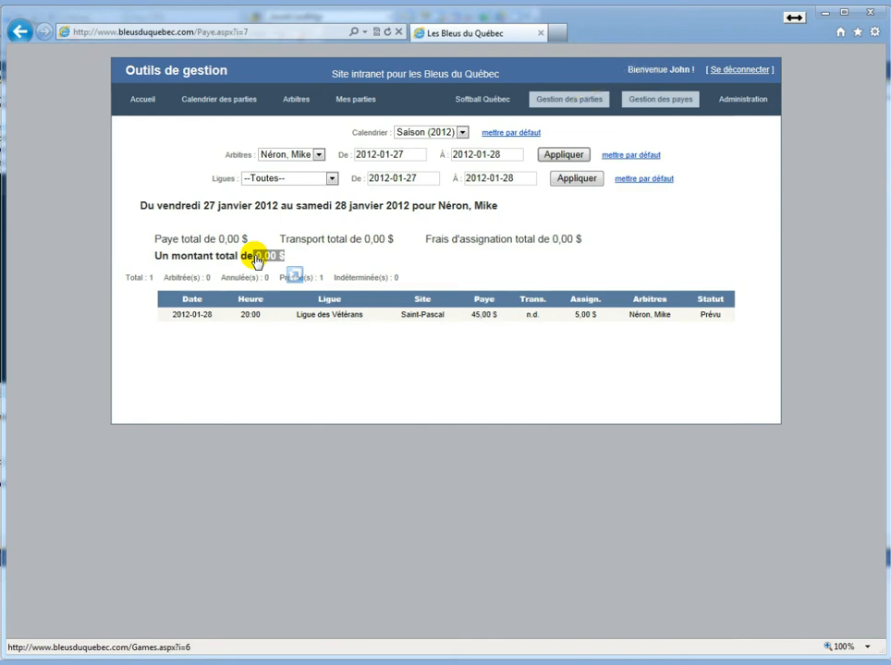
left_click(568, 101)
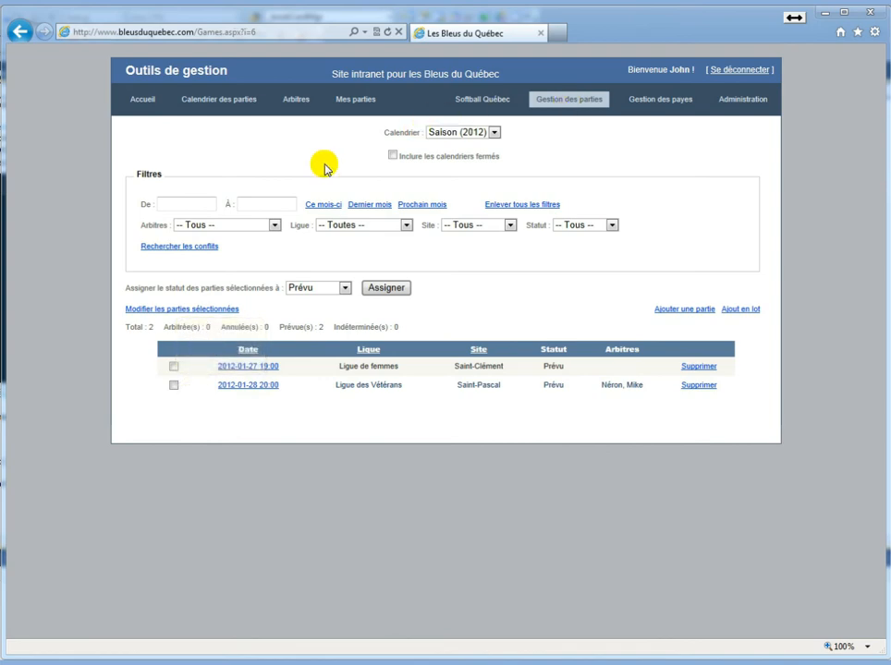
left_click(174, 385)
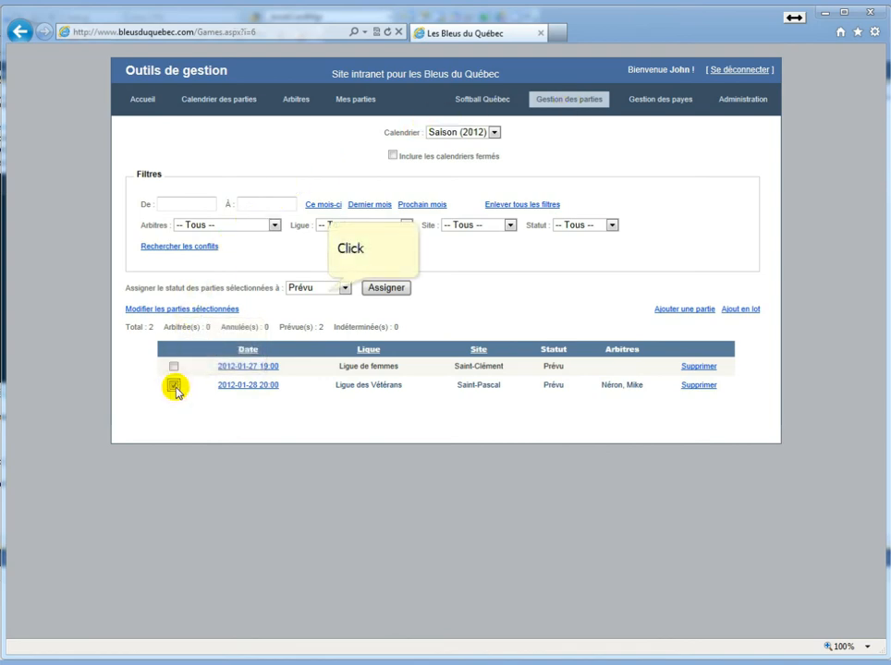
left_click(328, 289)
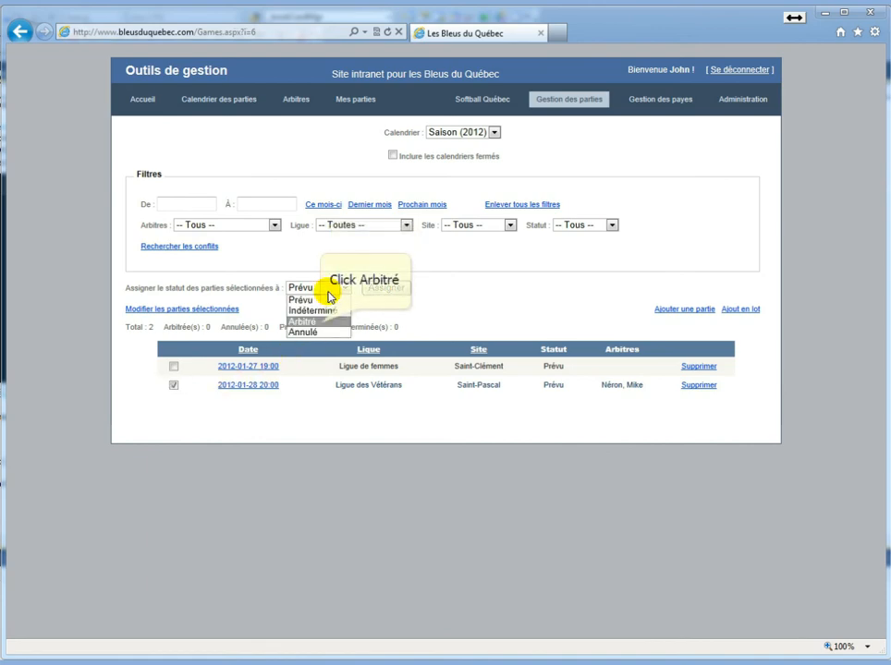
left_click(322, 322)
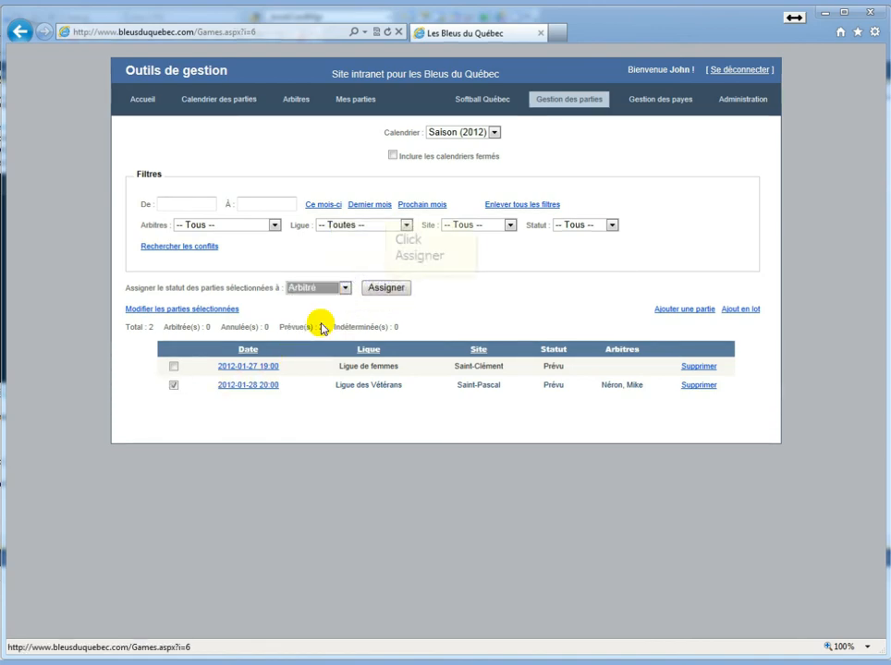
left_click(386, 289)
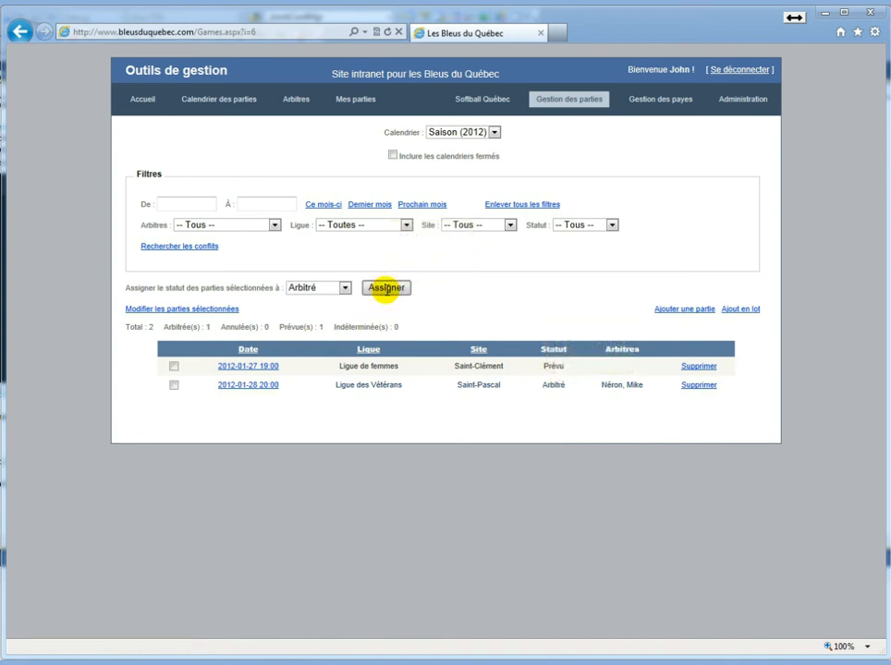
left_click(546, 386)
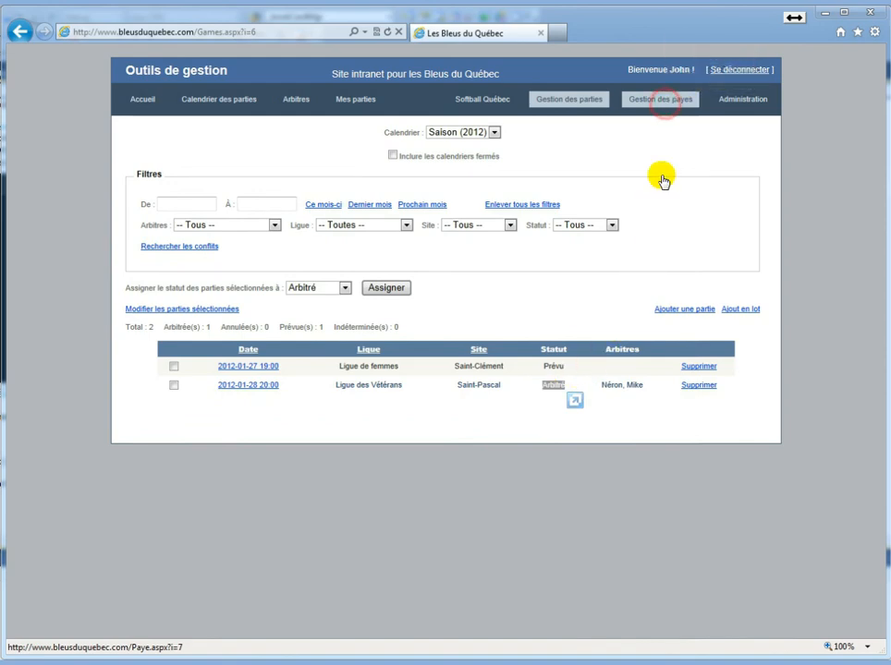
Refresh the referee's pay report and check 45,00 $ pay, 5,00 $ assignment and 40,00 $ overall
left_click(661, 100)
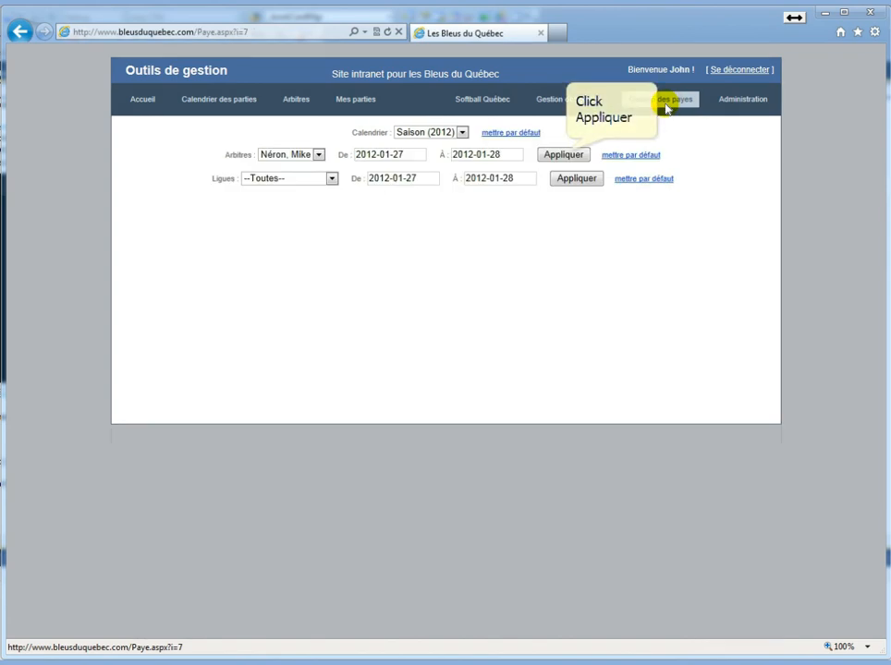
left_click(563, 154)
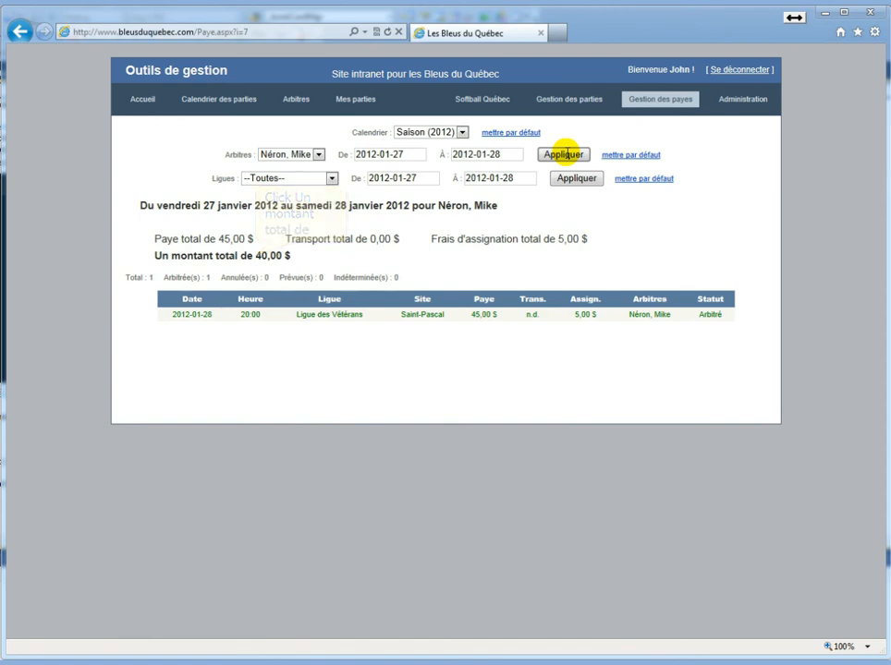
double_click(258, 255)
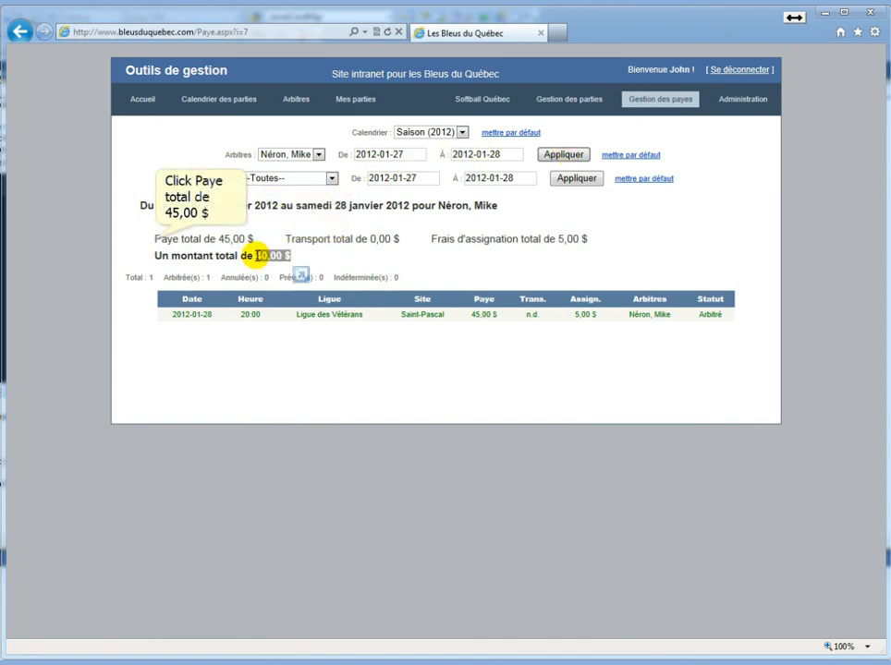
triple_click(156, 238)
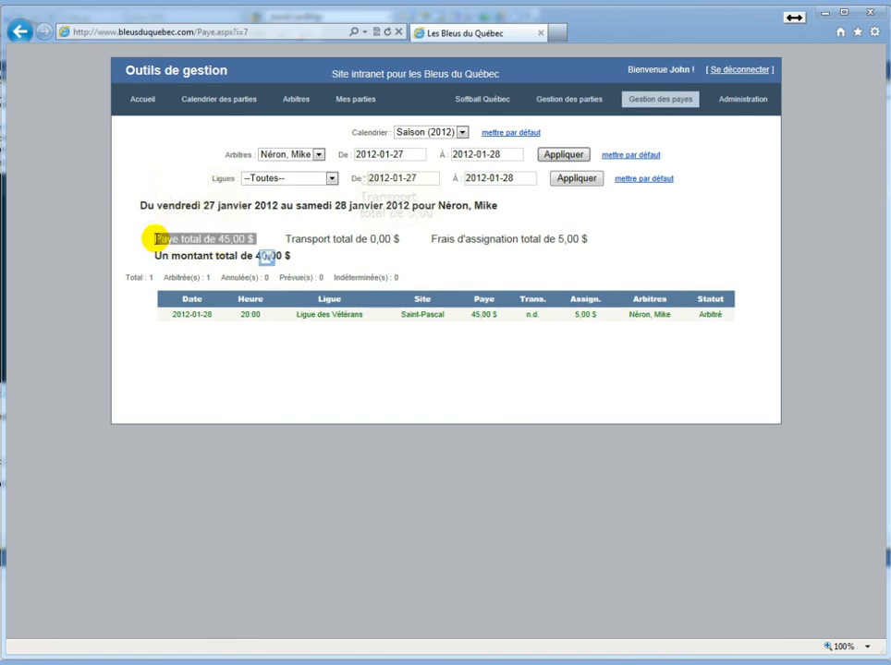
triple_click(349, 239)
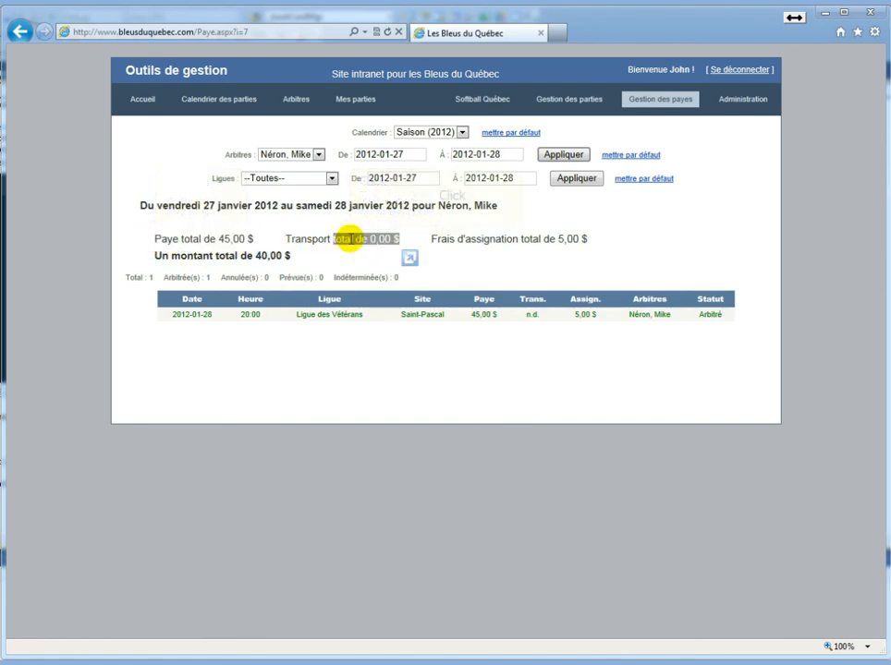
triple_click(431, 239)
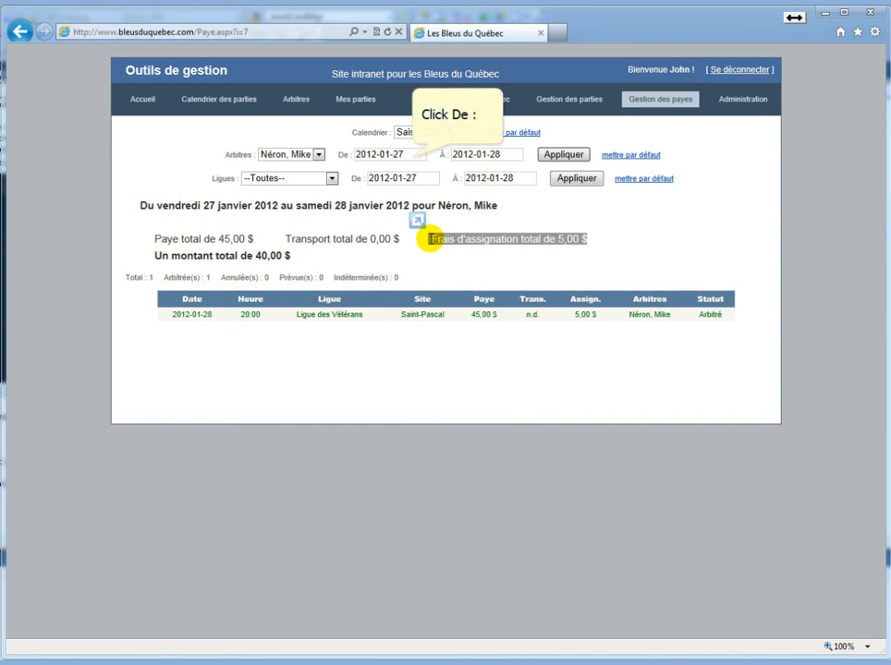
left_click(412, 154)
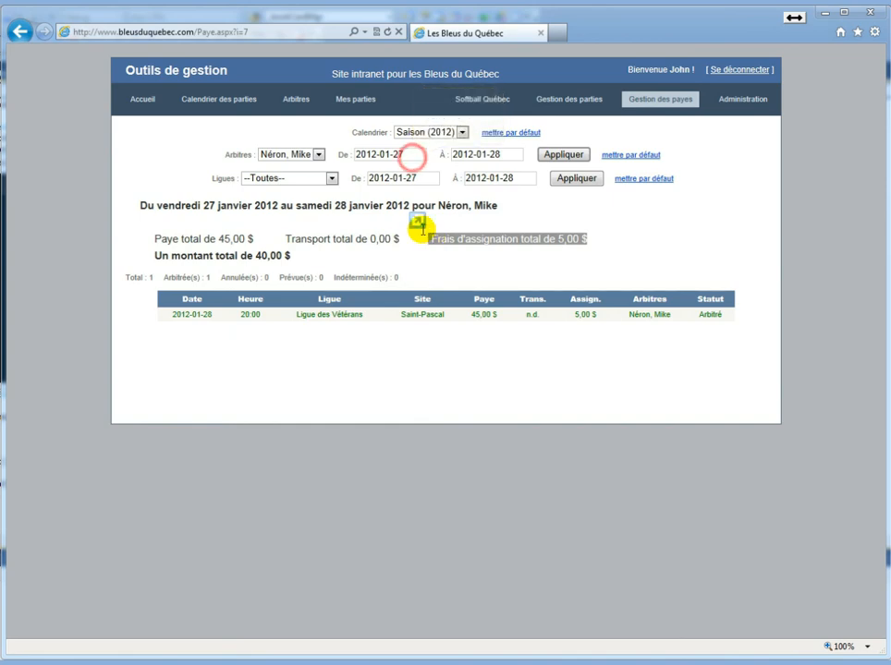
left_click(512, 154)
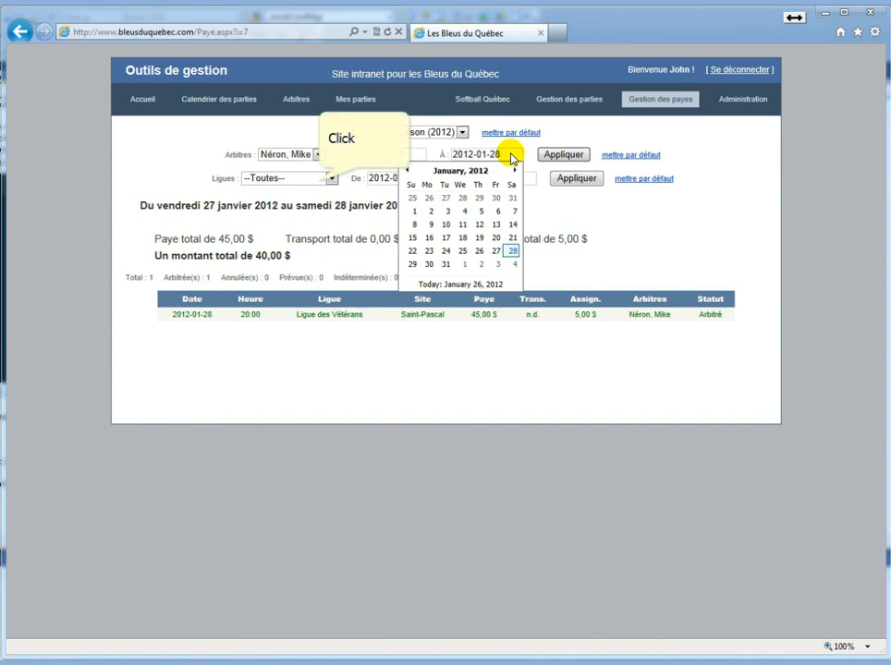
Filter the pay report by Ligue des Vétérans and confirm its 45,00 $ total
left_click(318, 180)
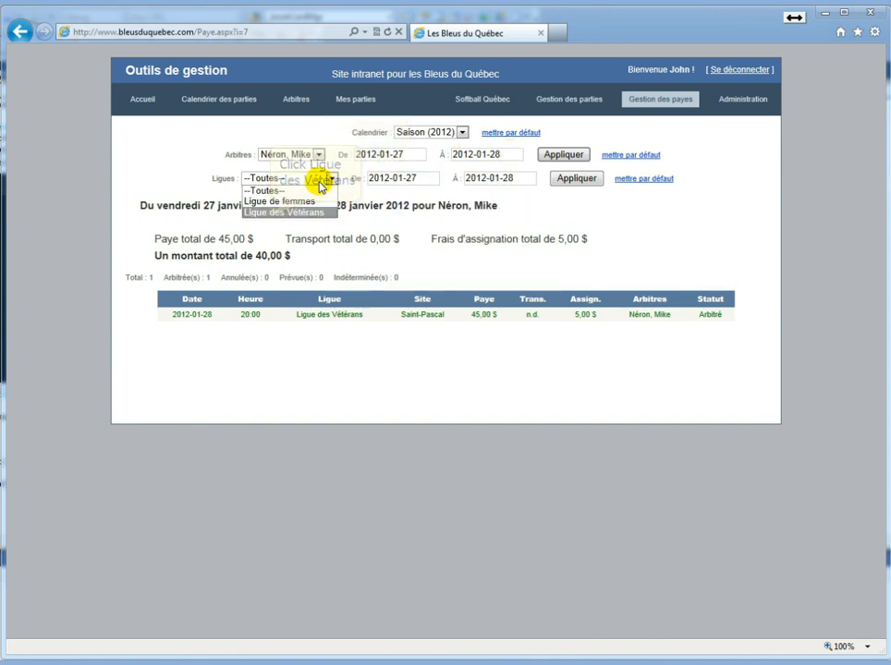
left_click(273, 212)
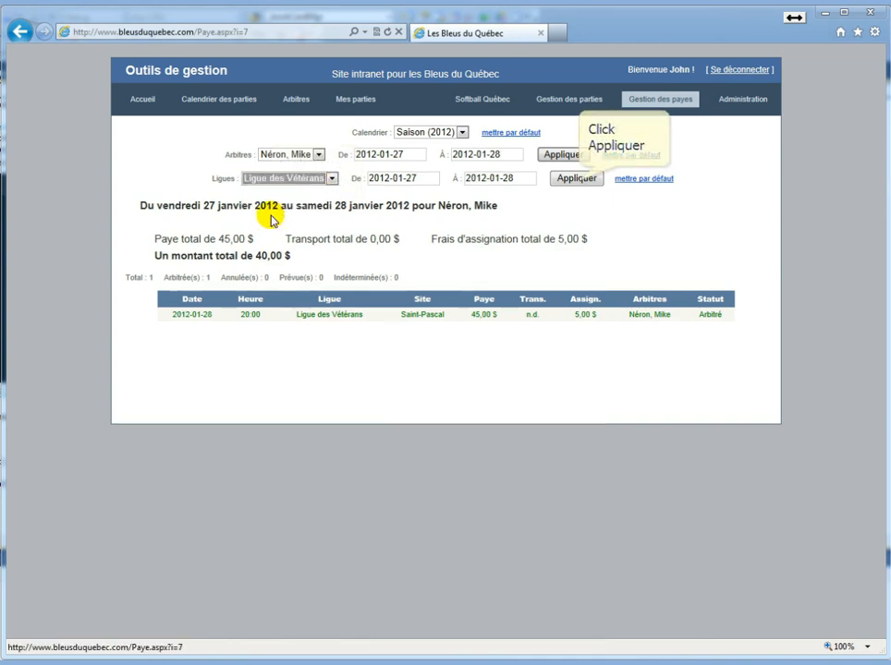
left_click(577, 180)
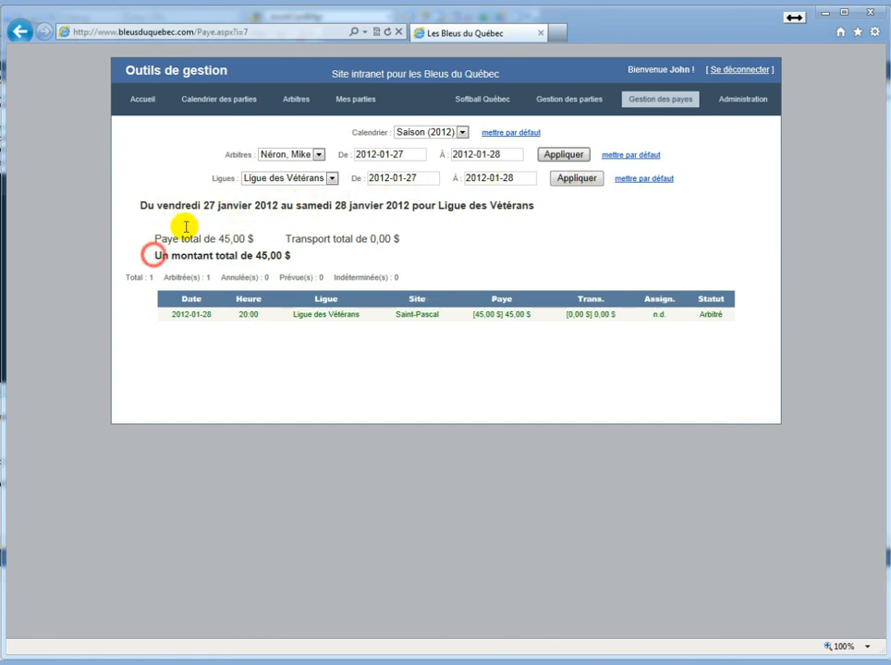
triple_click(154, 256)
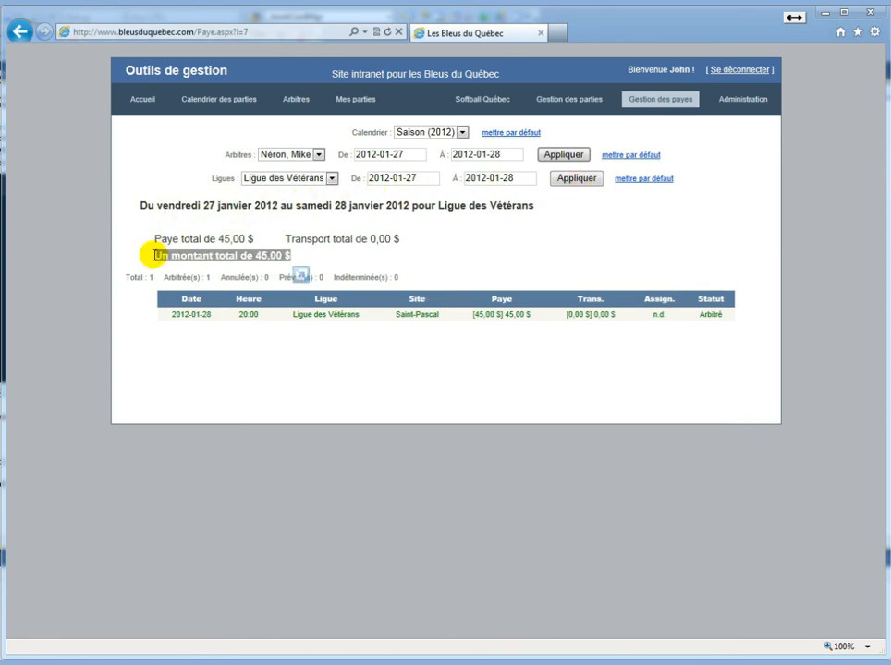